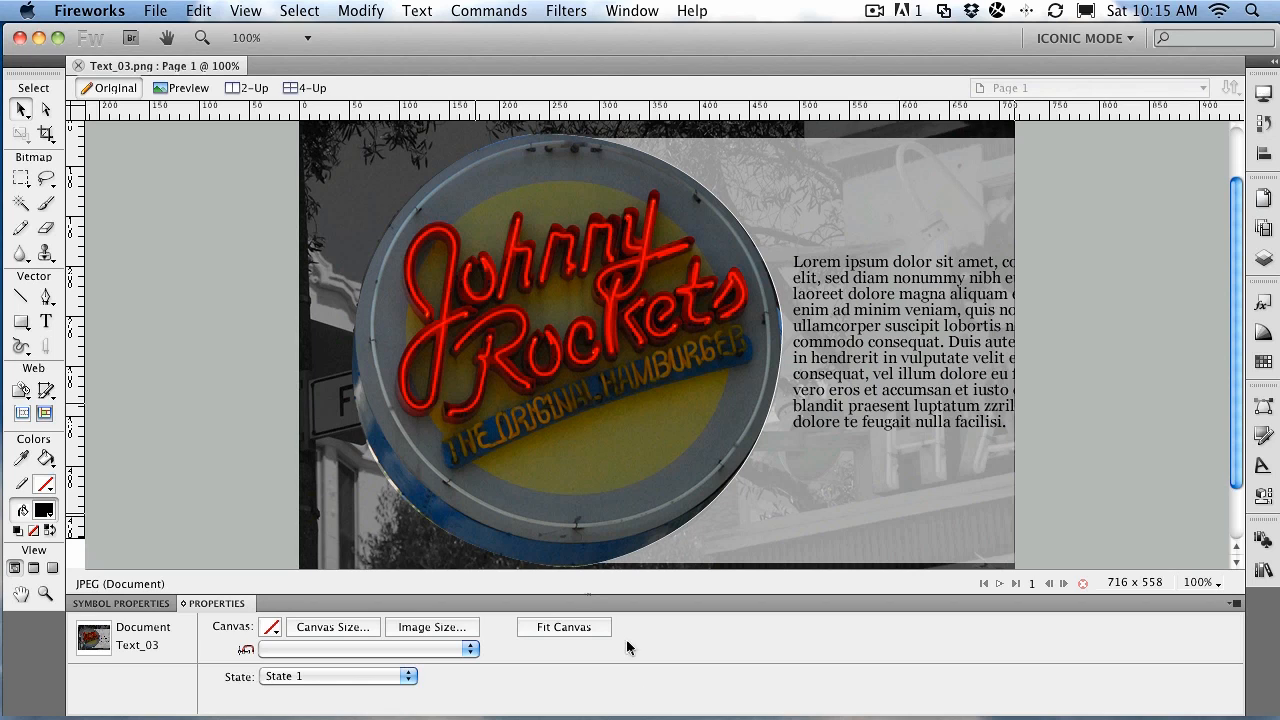
# Resize the Lorem ipsum text block to about 249 px wide and position it beside the sign over the pale rectangle.
pyautogui.click(843, 497)
pyautogui.click(893, 412)
pyautogui.click(786, 526)
pyautogui.click(867, 363)
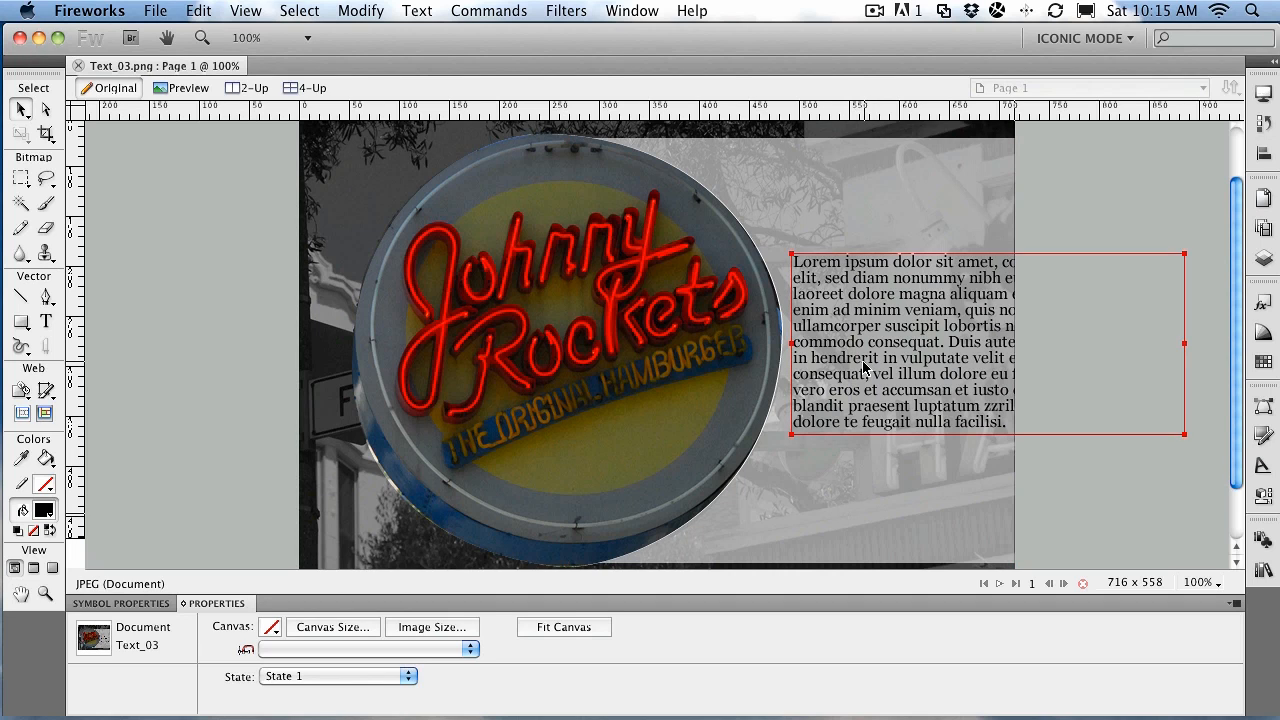
pyautogui.click(853, 358)
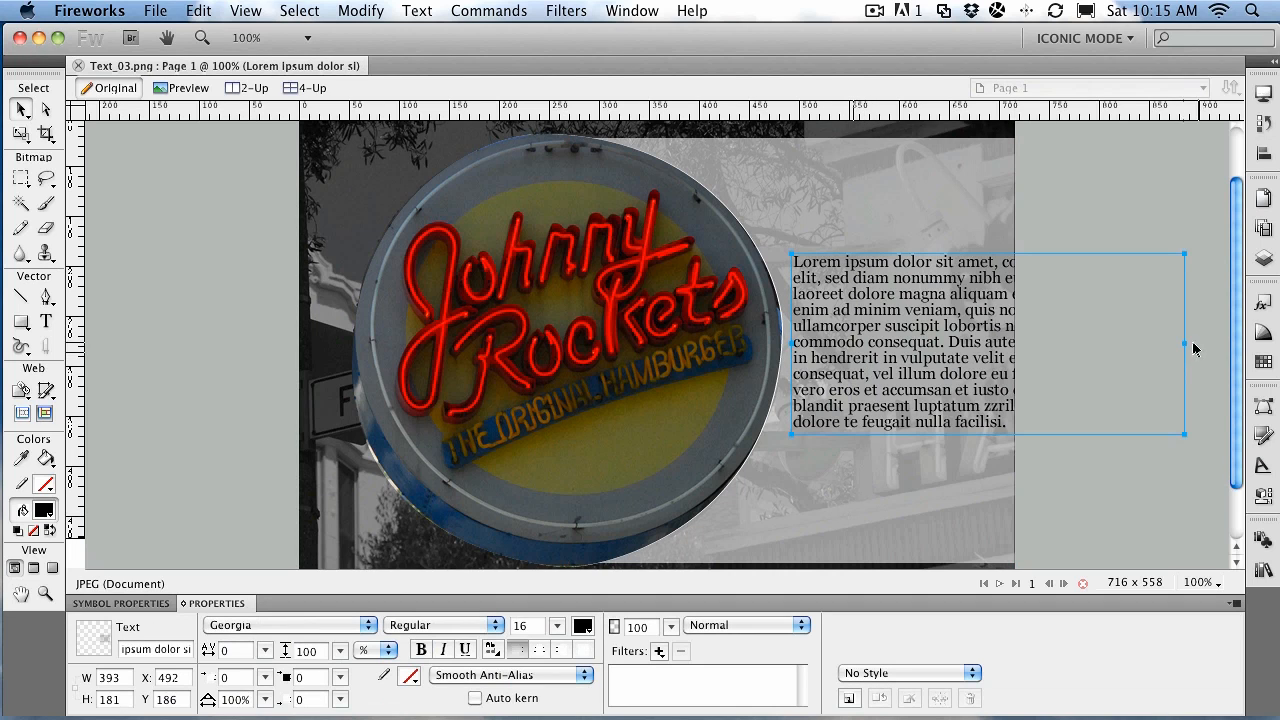
pyautogui.moveTo(1187, 344); pyautogui.dragTo(996, 343)
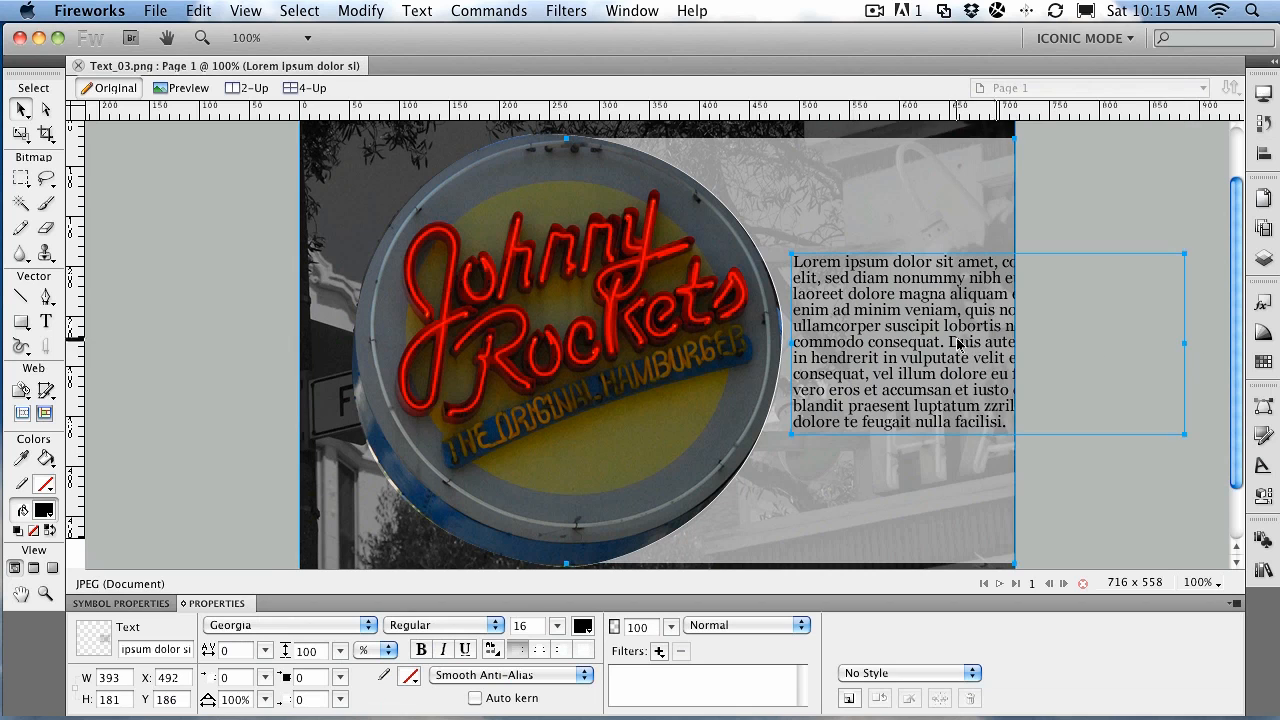
pyautogui.moveTo(1190, 350); pyautogui.dragTo(970, 351)
pyautogui.moveTo(842, 359); pyautogui.dragTo(822, 285)
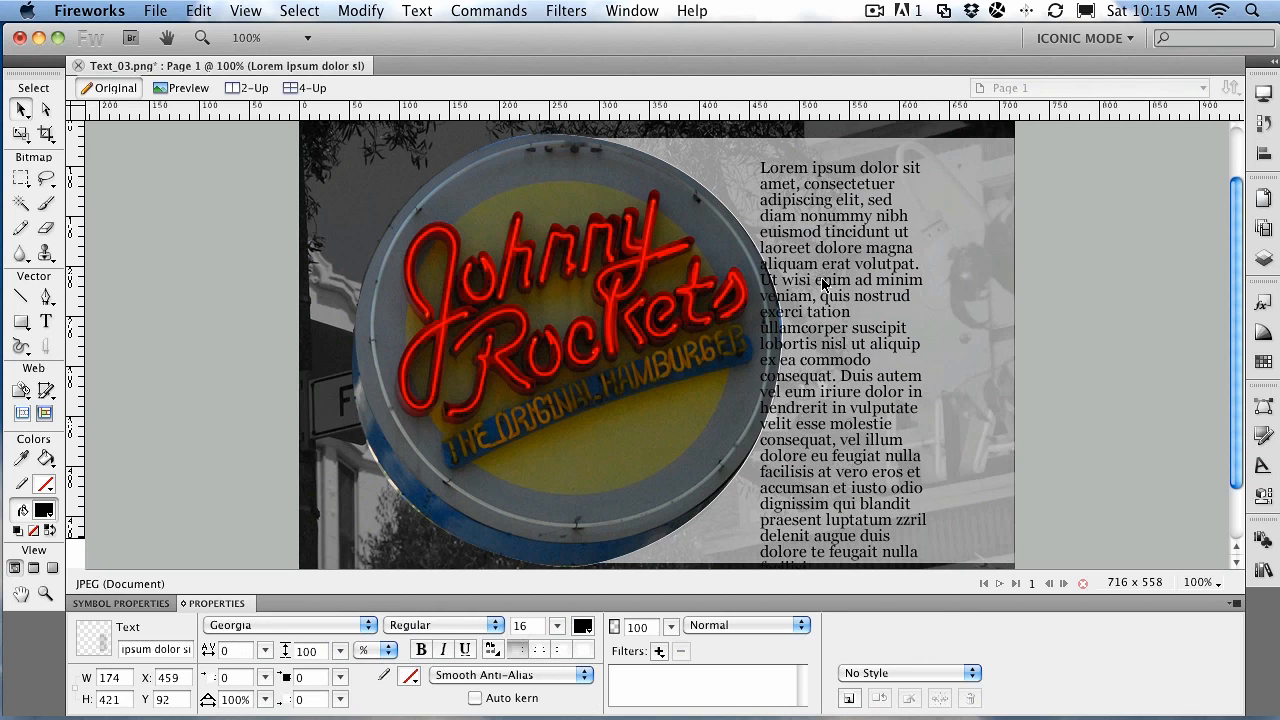
pyautogui.moveTo(934, 371); pyautogui.dragTo(1008, 374)
pyautogui.moveTo(890, 298); pyautogui.dragTo(885, 334)
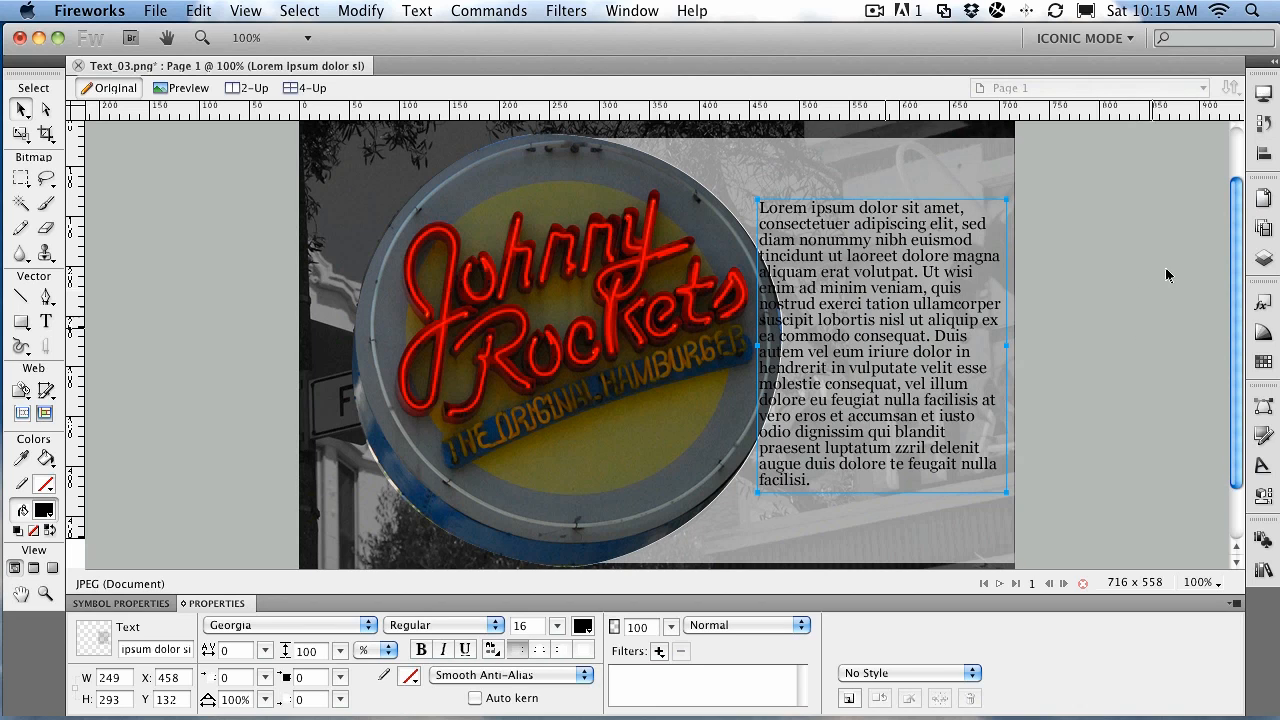
# Examine the document's layer stack and check whether the rulers are turned on.
pyautogui.click(1259, 261)
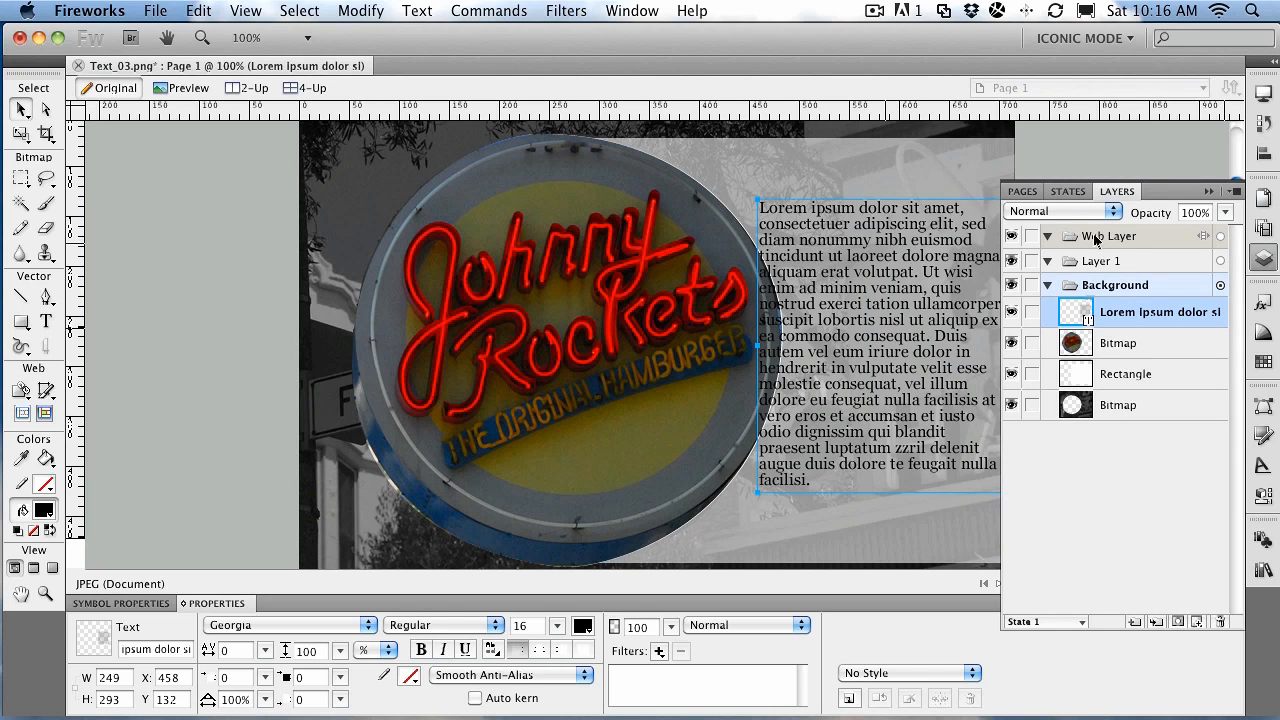
pyautogui.click(1207, 192)
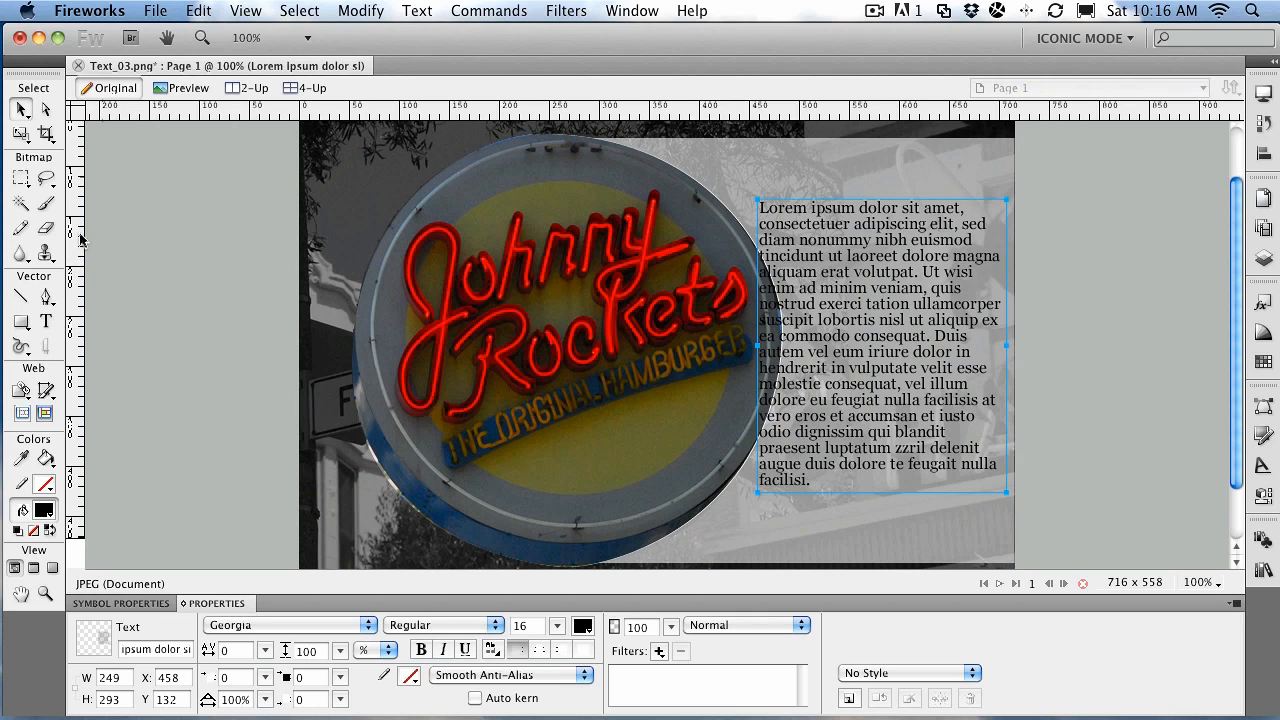
pyautogui.click(244, 12)
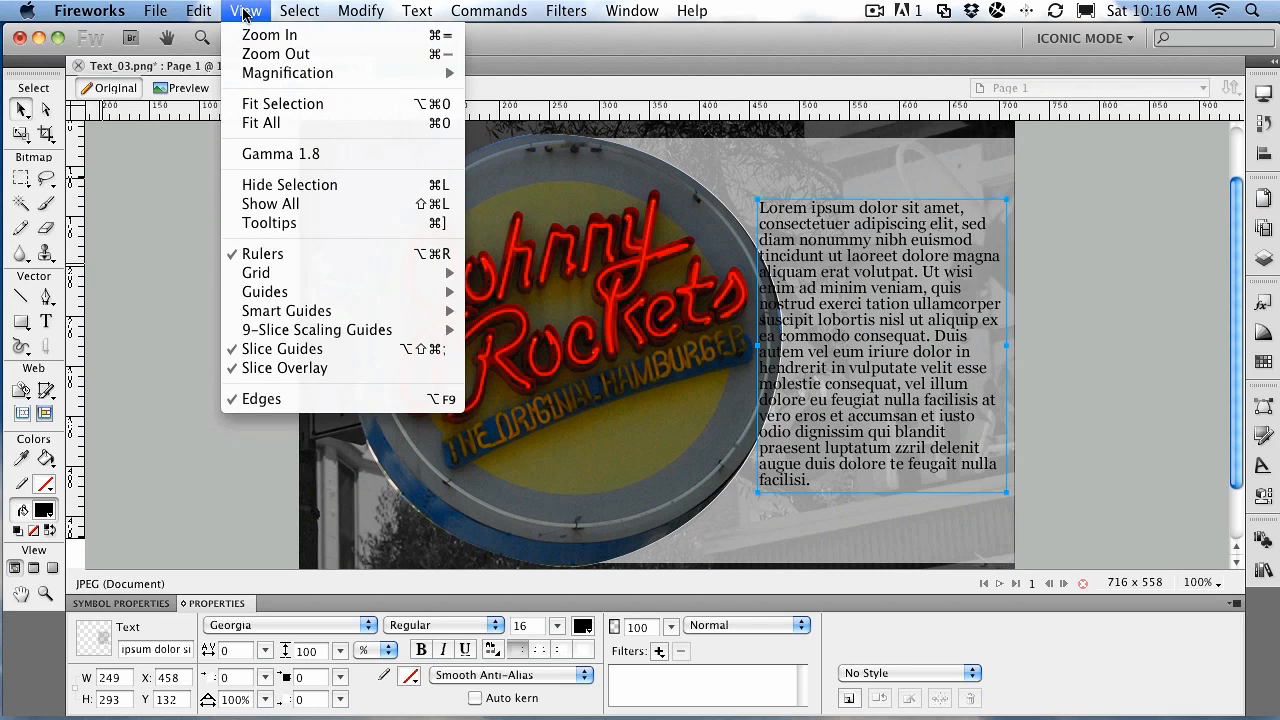
pyautogui.click(244, 12)
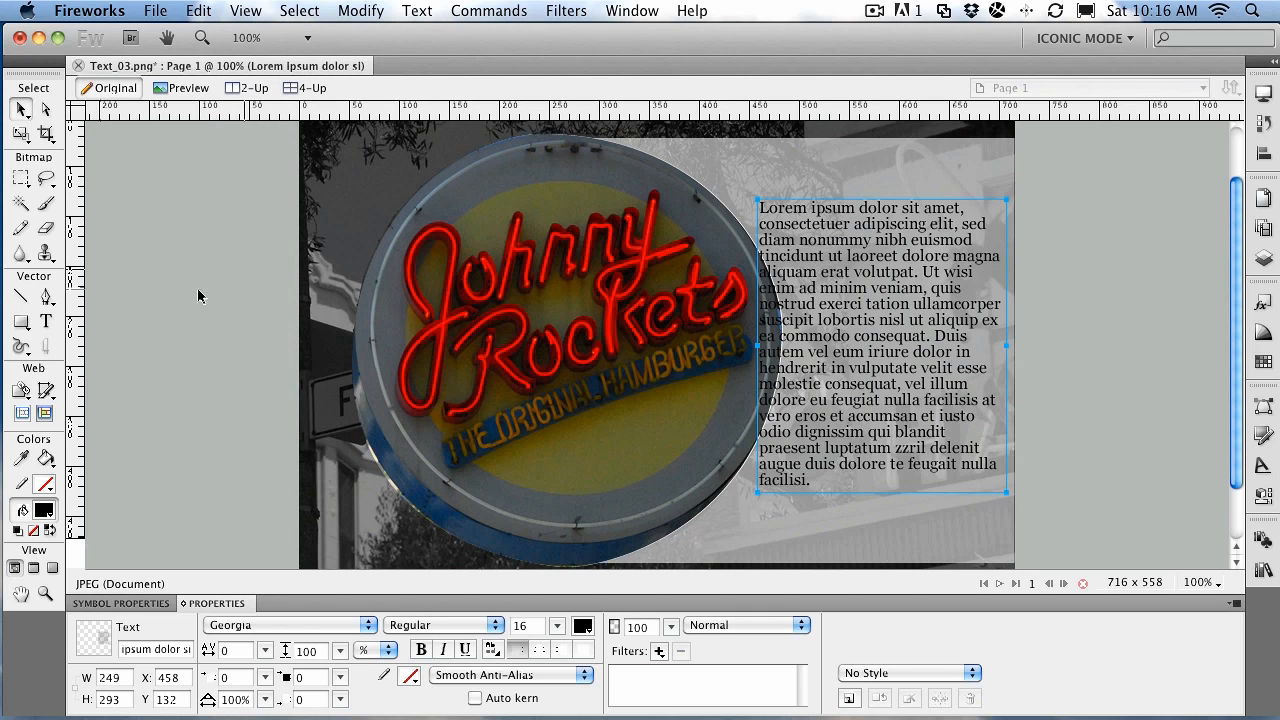
# Place a vertical guide at the text block's right edge and horizontal guides at its top and bottom edges.
pyautogui.moveTo(76, 282); pyautogui.dragTo(1012, 304)
pyautogui.moveTo(75, 207); pyautogui.dragTo(1007, 238)
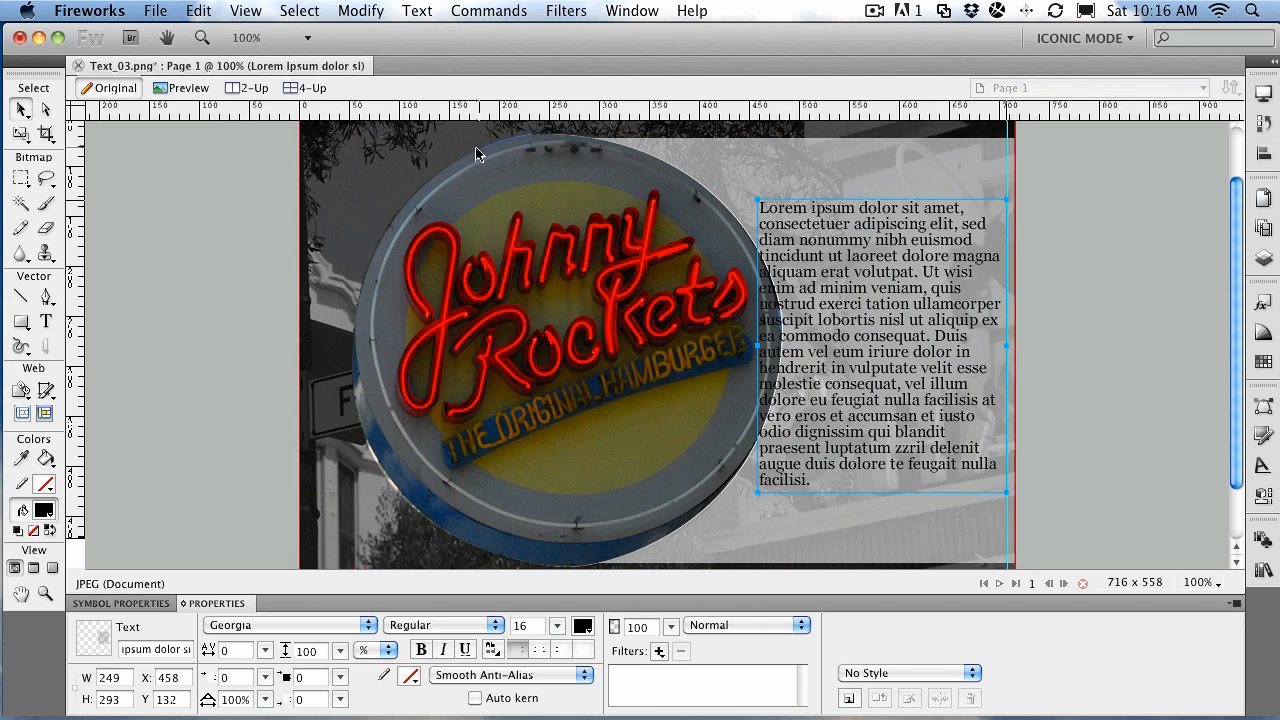
pyautogui.moveTo(687, 124); pyautogui.dragTo(685, 200)
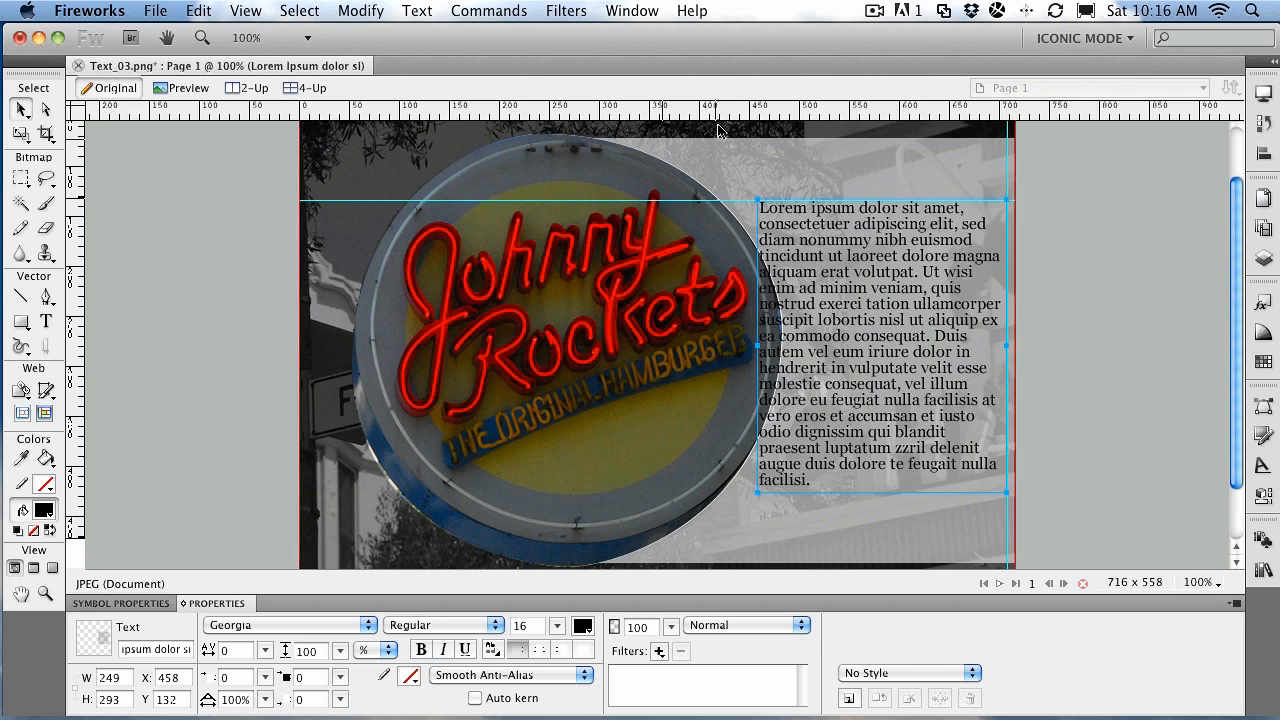
pyautogui.moveTo(717, 115); pyautogui.dragTo(693, 495)
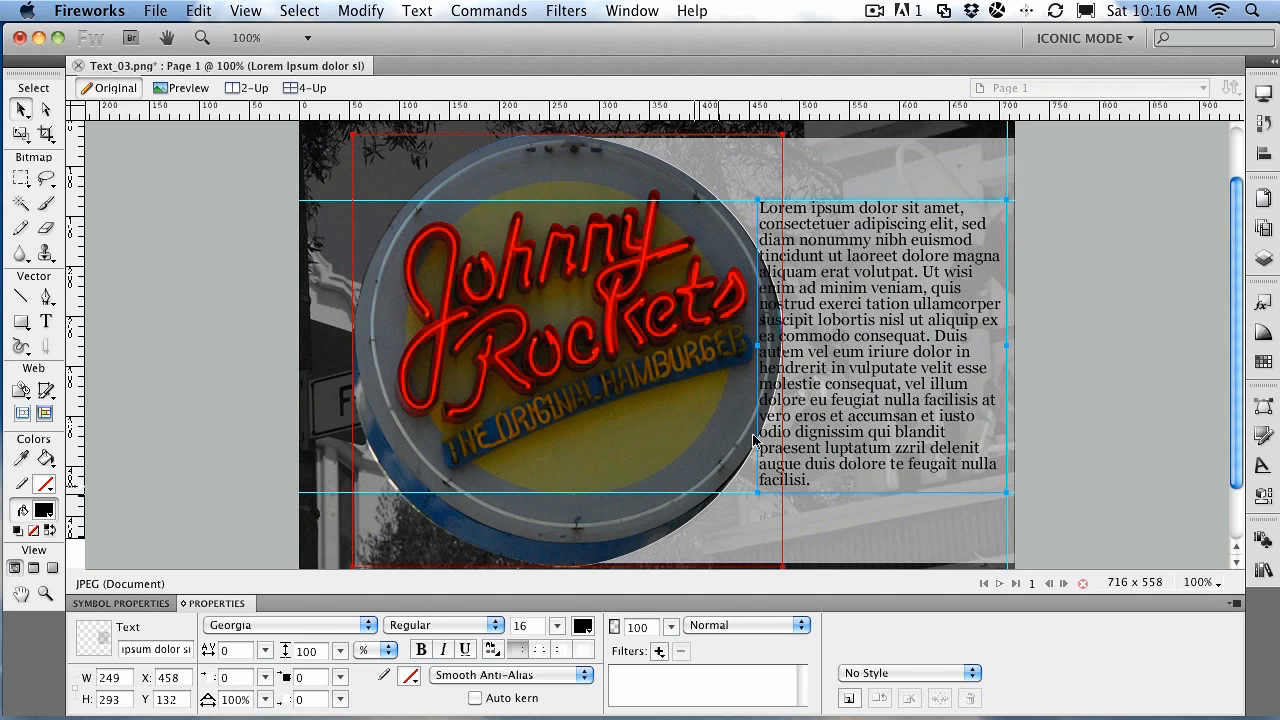
# Draw a closed Pen path within the guides, its left side curving along the sign, and swap its stroke and fill colours.
pyautogui.click(46, 295)
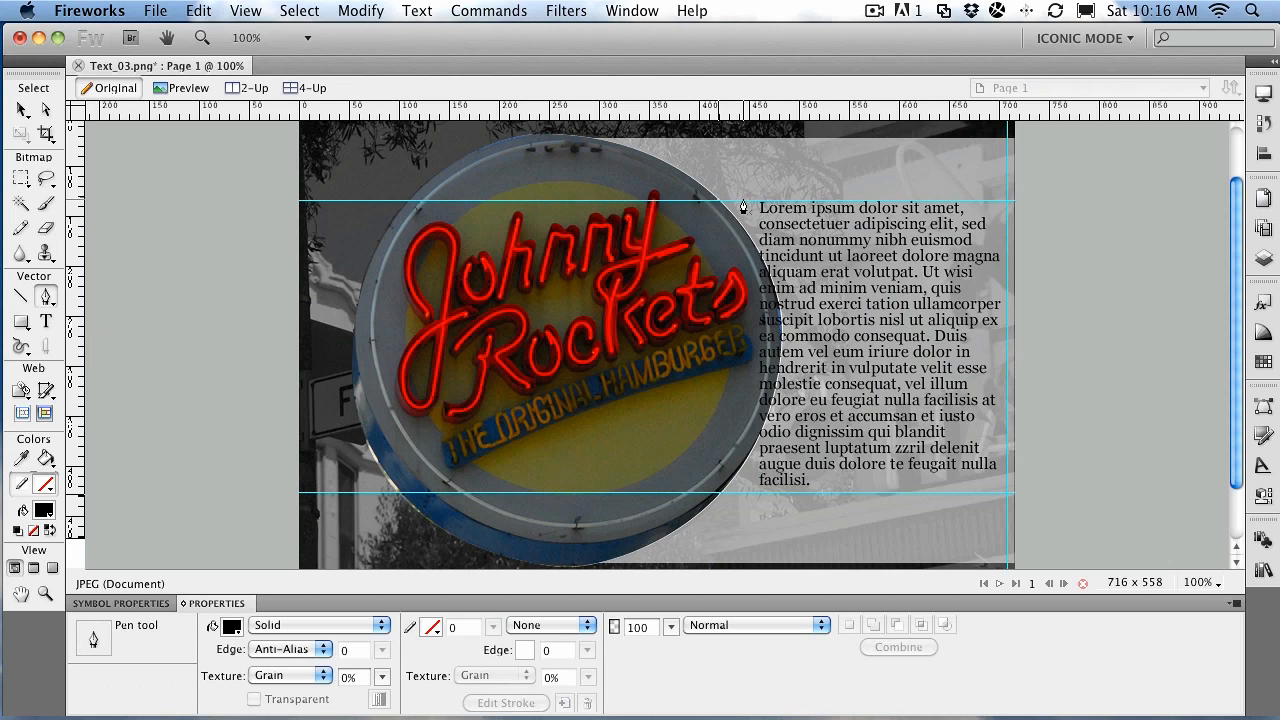
pyautogui.moveTo(742, 202); pyautogui.dragTo(793, 202)
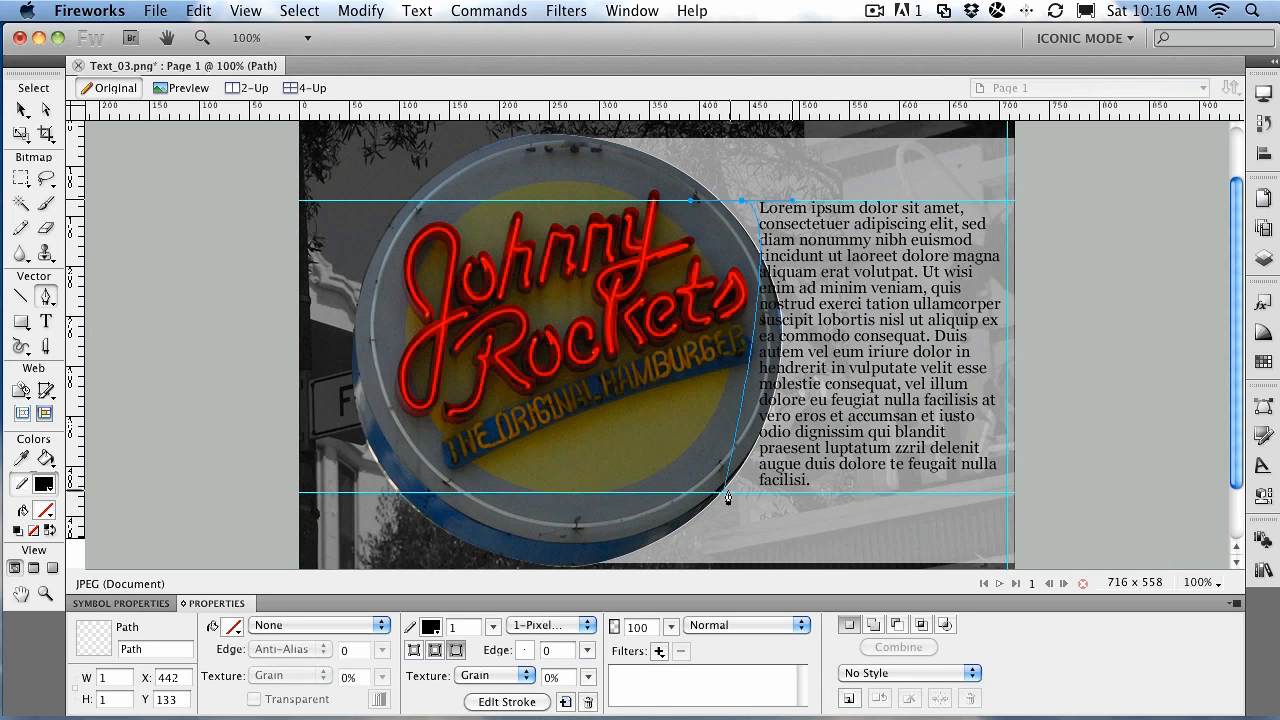
pyautogui.moveTo(783, 492); pyautogui.dragTo(708, 497)
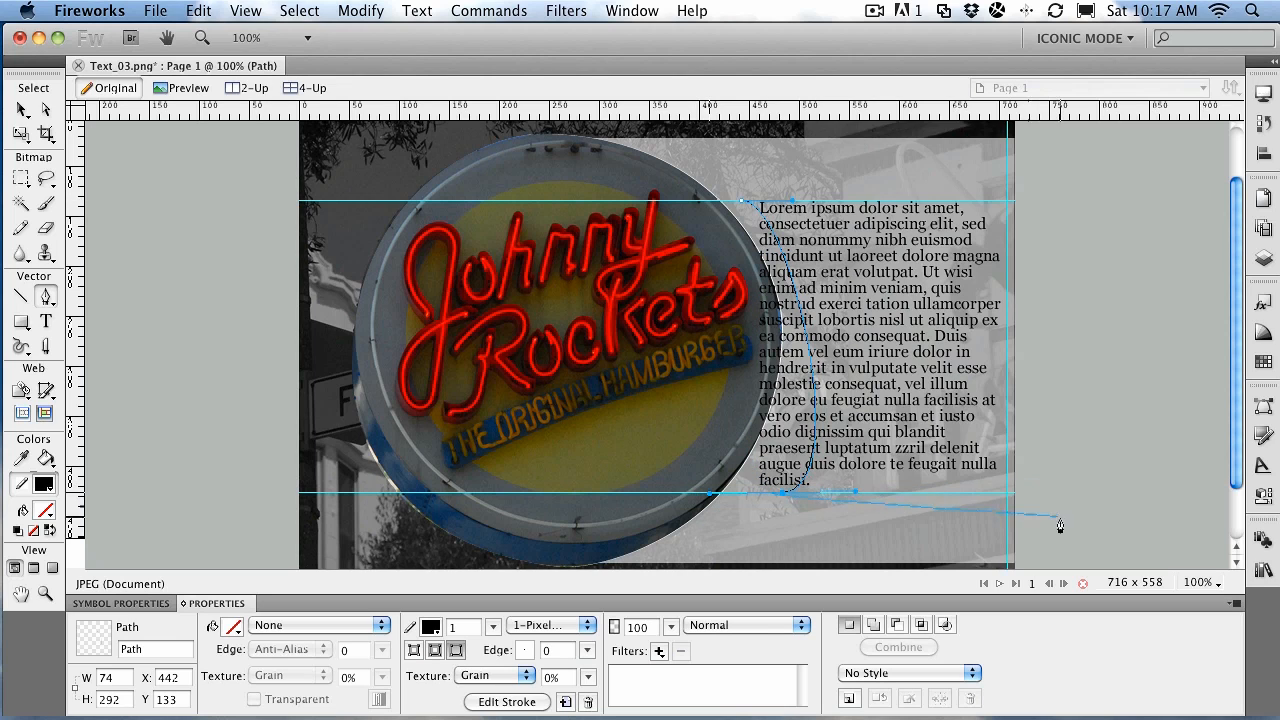
pyautogui.click(1008, 492)
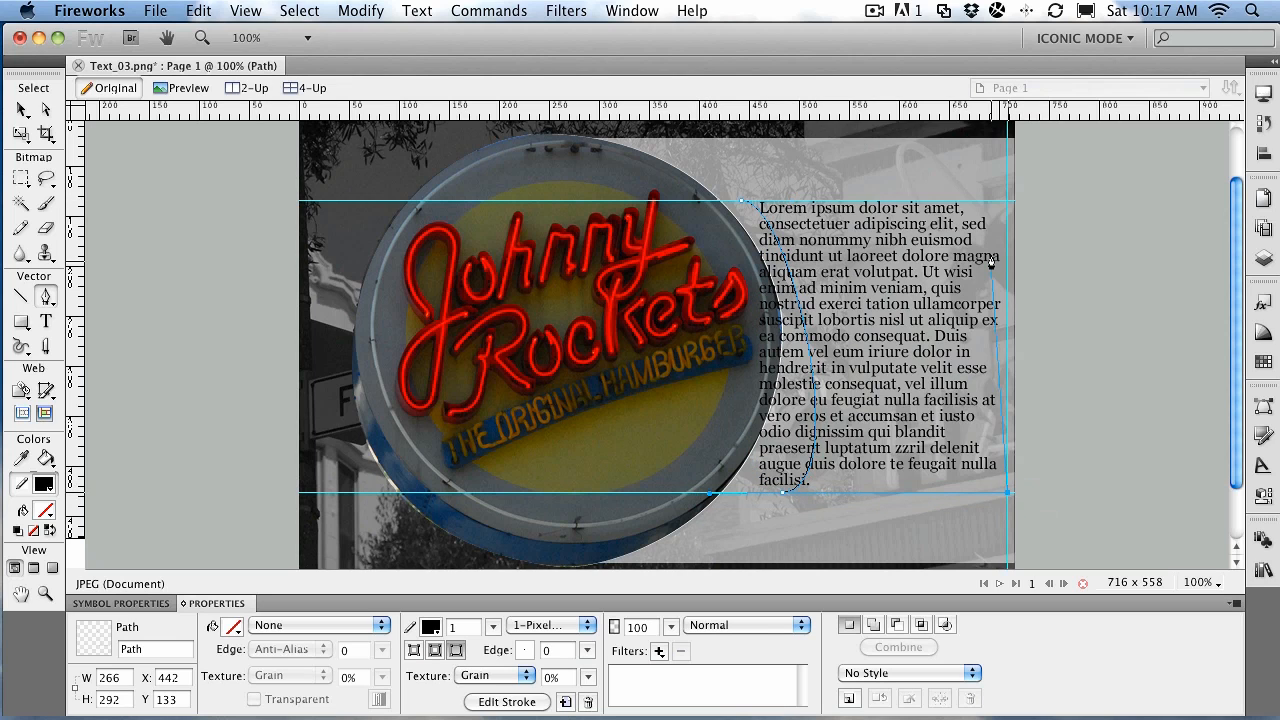
pyautogui.click(1007, 201)
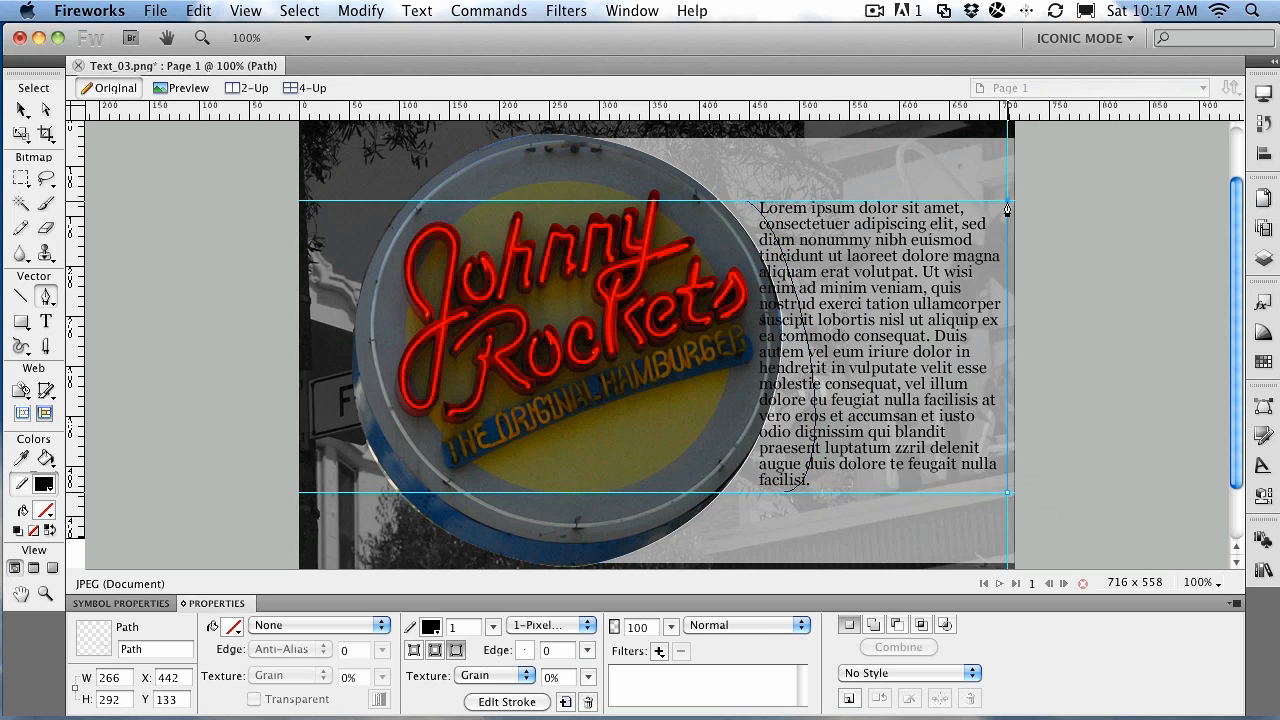
pyautogui.click(743, 207)
pyautogui.press('x')
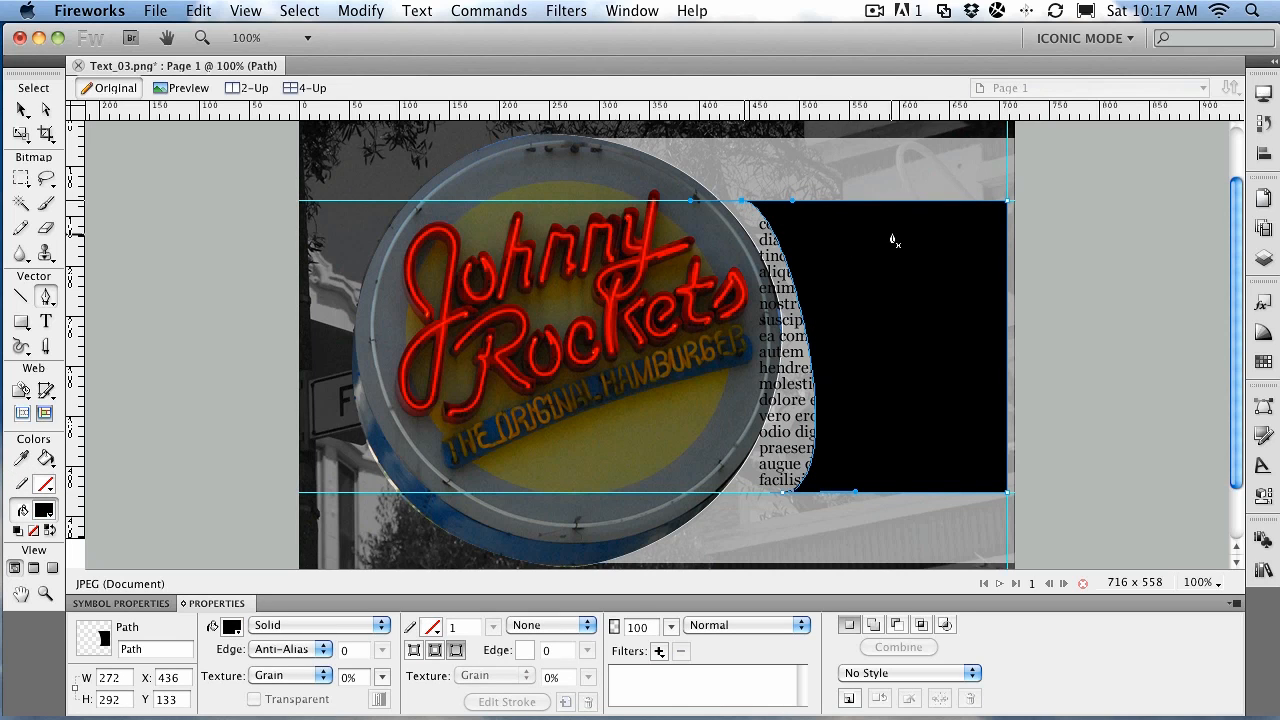
# Adjust the path's left anchor points and handles so the curve follows the round sign, and set the fill to none.
pyautogui.click(47, 110)
pyautogui.moveTo(783, 492); pyautogui.dragTo(838, 492)
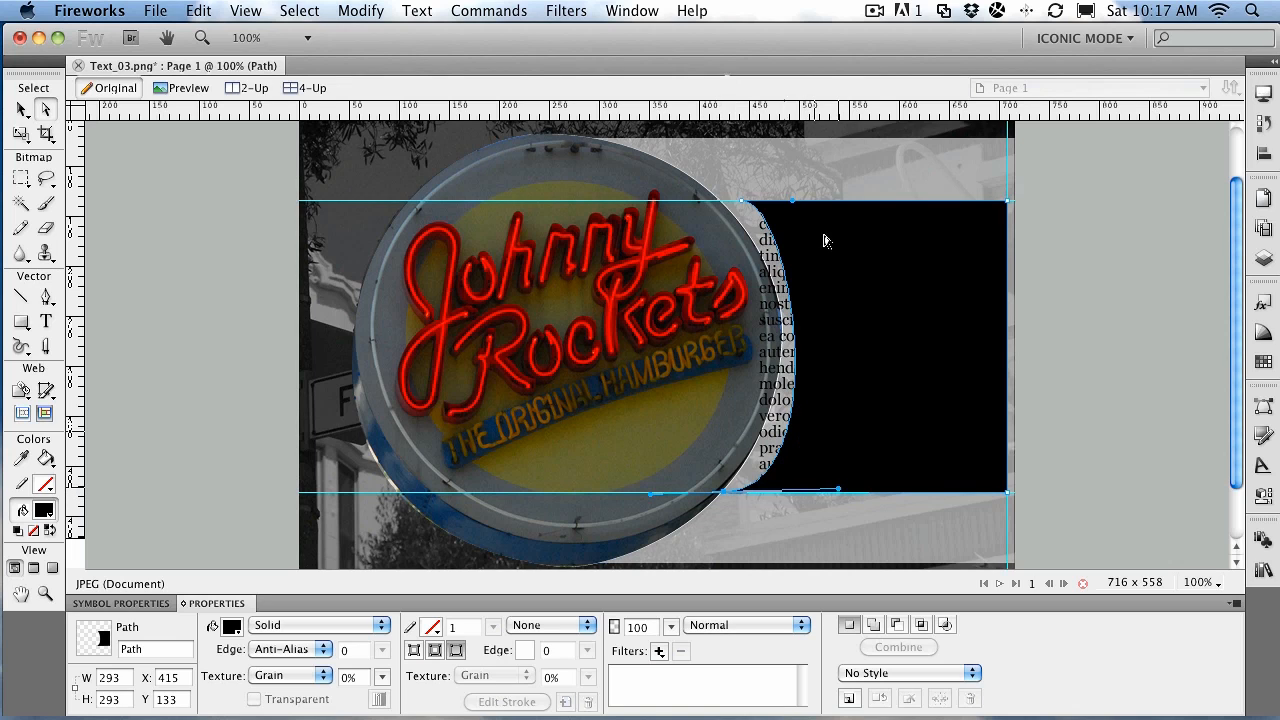
pyautogui.moveTo(742, 203); pyautogui.dragTo(804, 201)
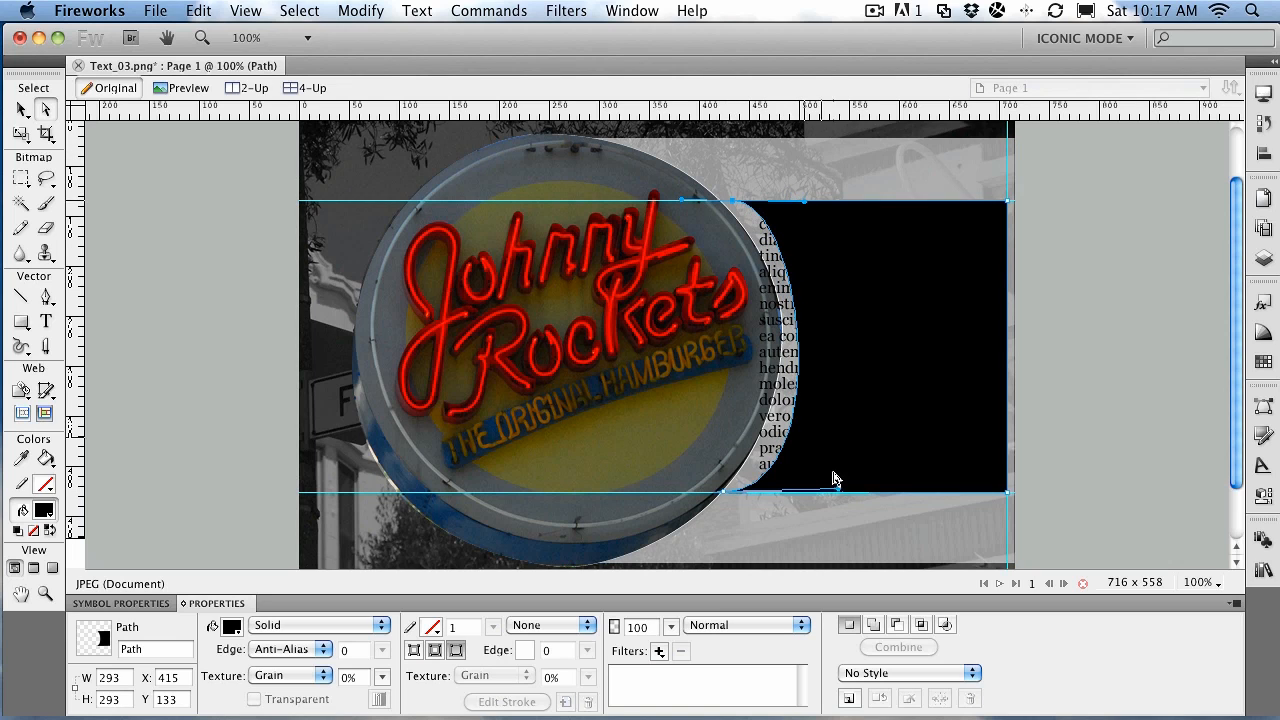
pyautogui.moveTo(840, 491); pyautogui.dragTo(839, 492)
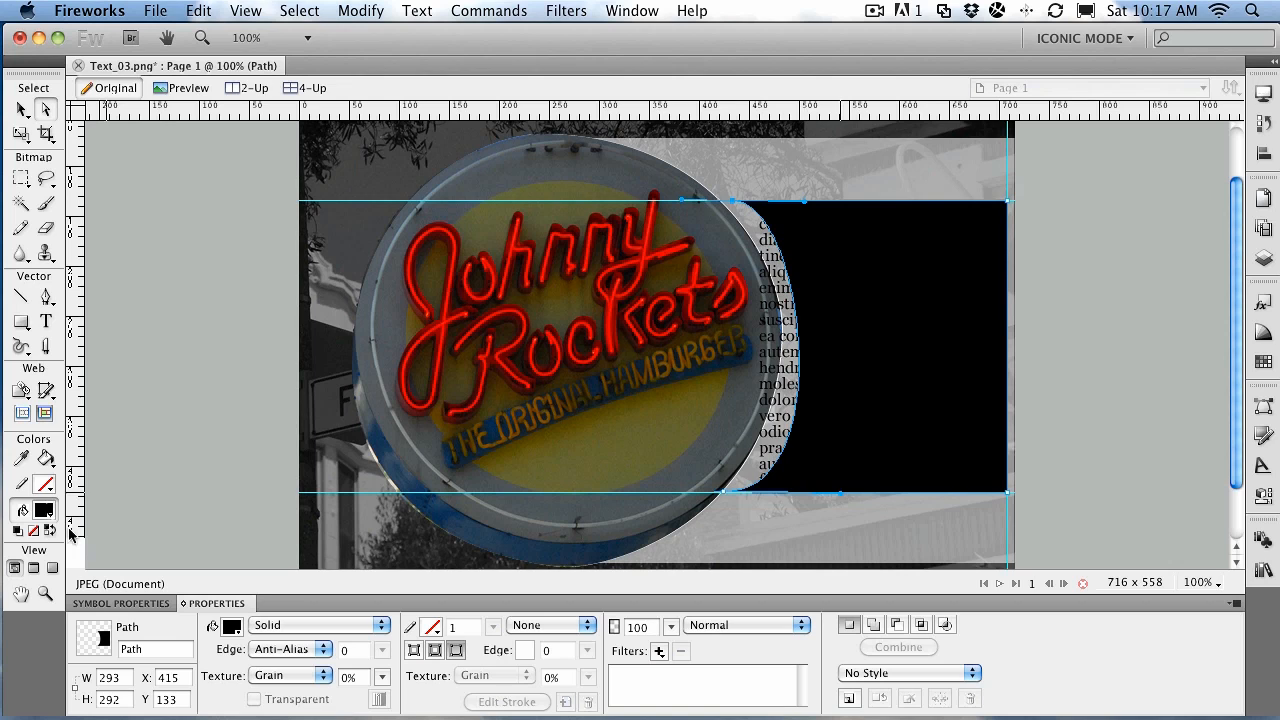
pyautogui.click(44, 511)
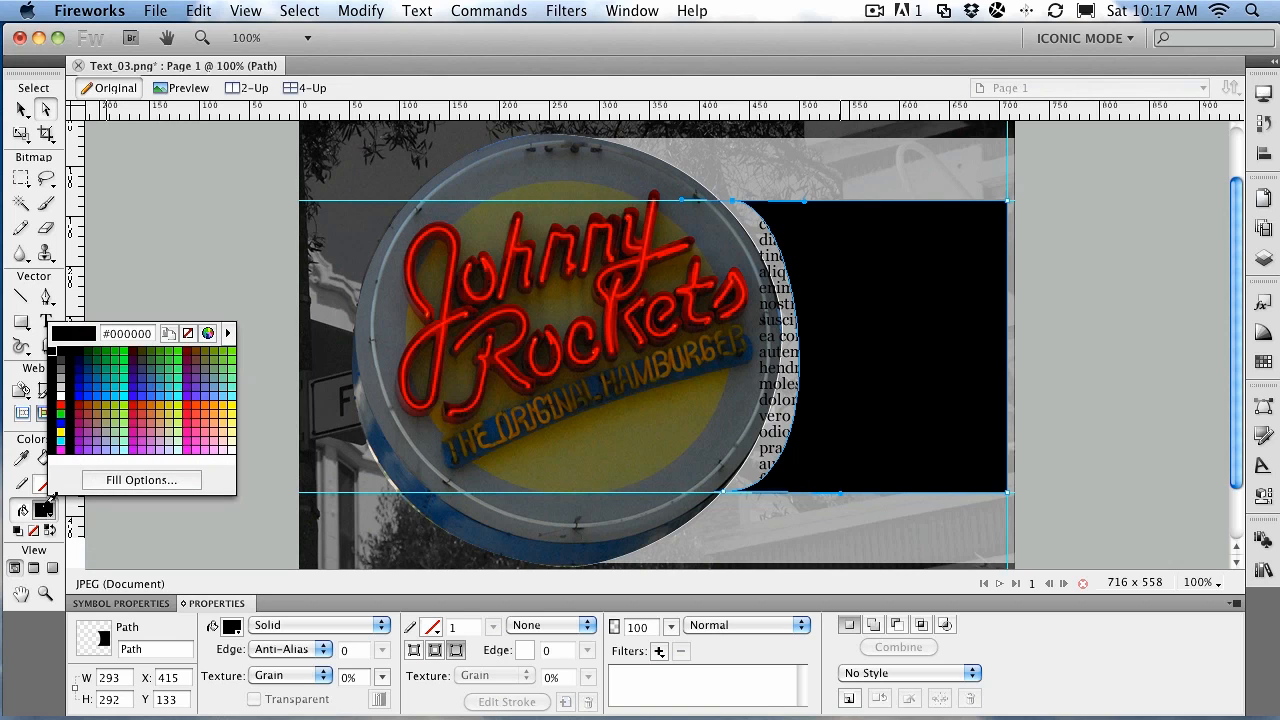
pyautogui.click(190, 333)
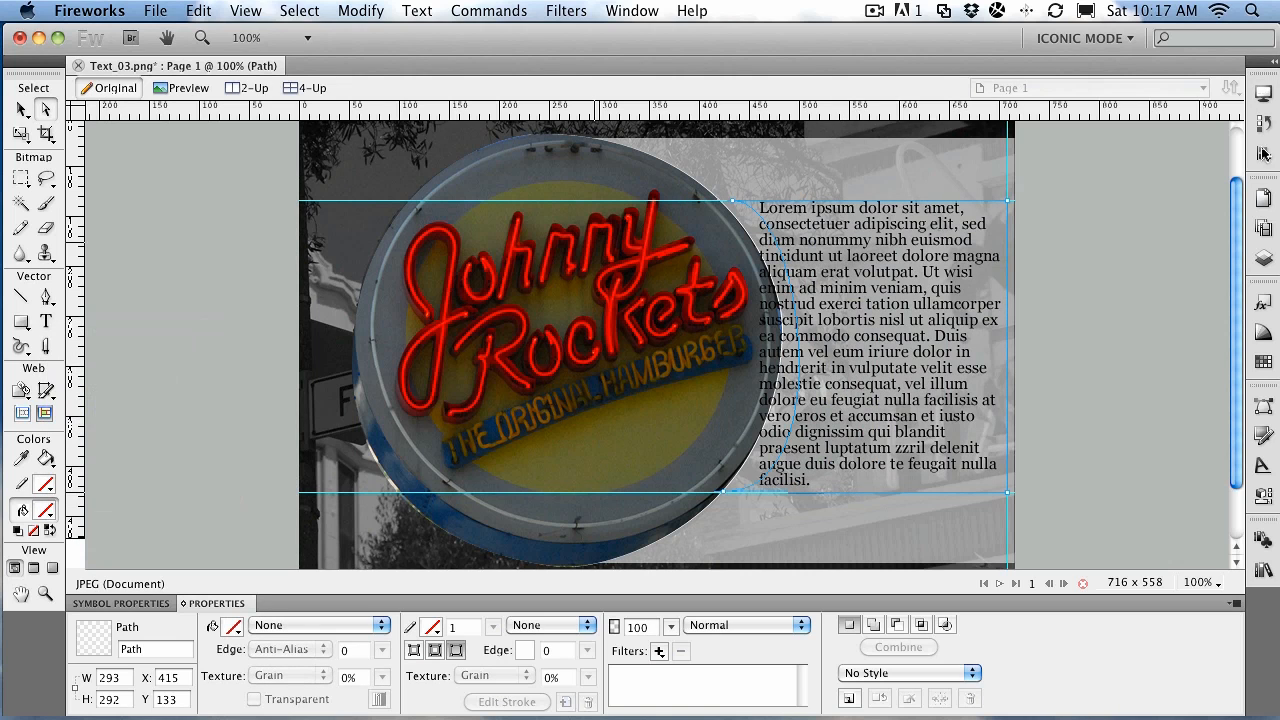
# Select the path together with the Lorem ipsum text and apply Attach In Path to flow the text inside the shape.
pyautogui.click(1265, 258)
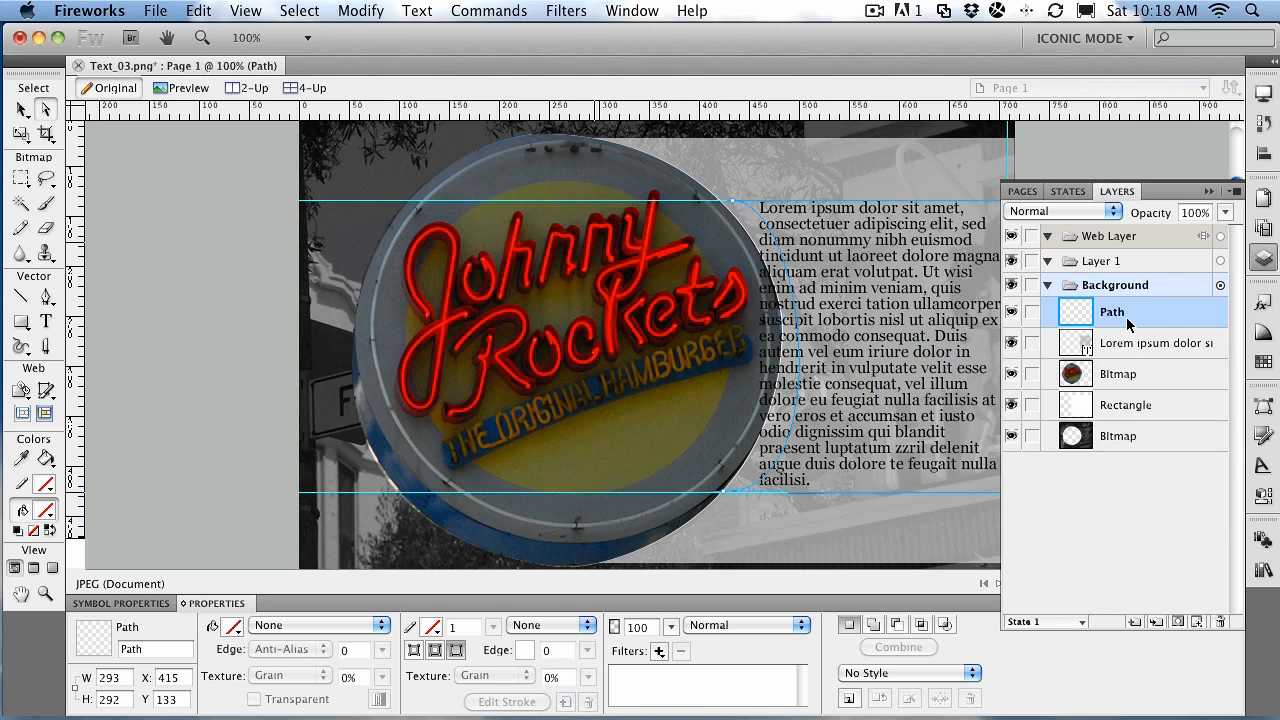
pyautogui.keyDown('shift'); pyautogui.click(1131, 345); pyautogui.keyUp('shift')
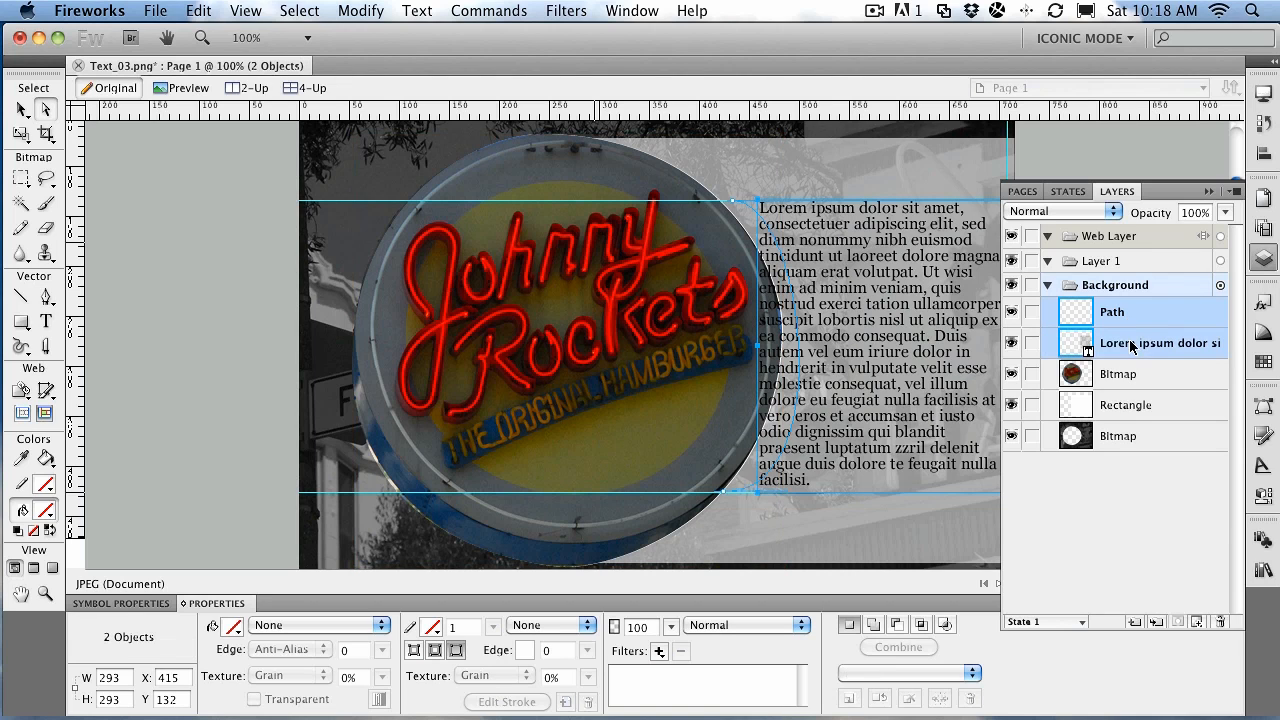
pyautogui.click(418, 11)
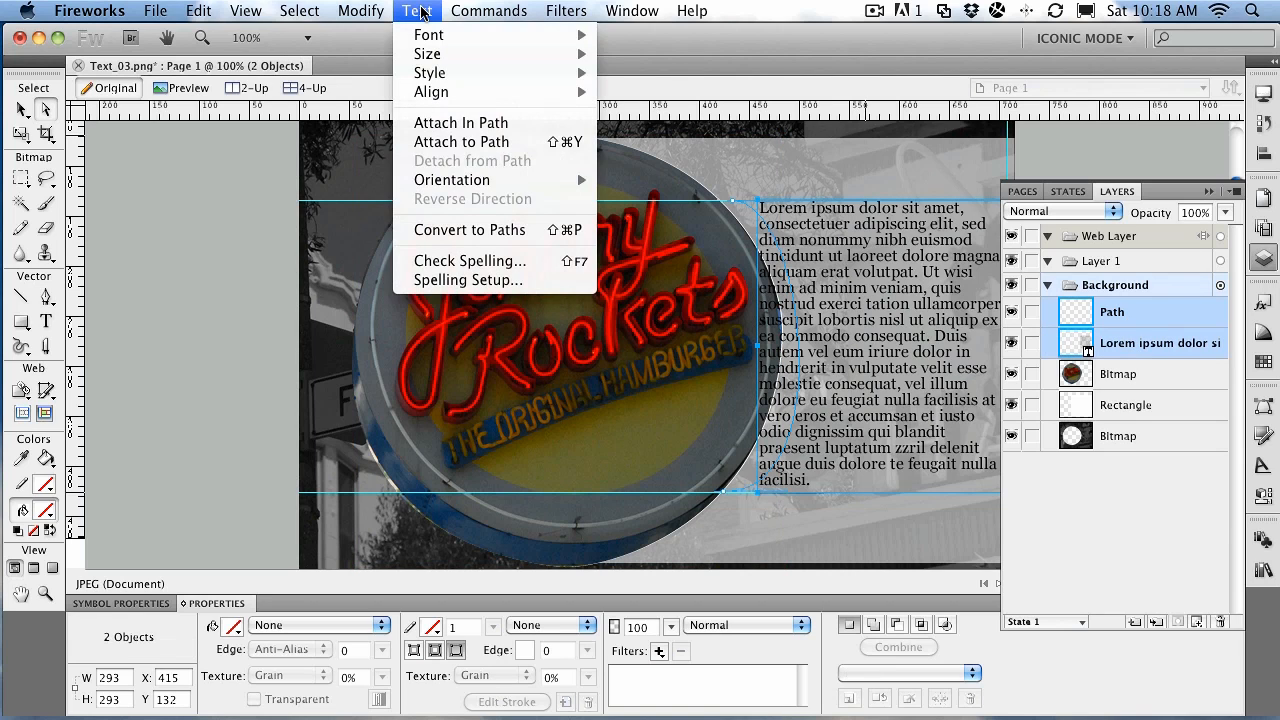
pyautogui.click(426, 123)
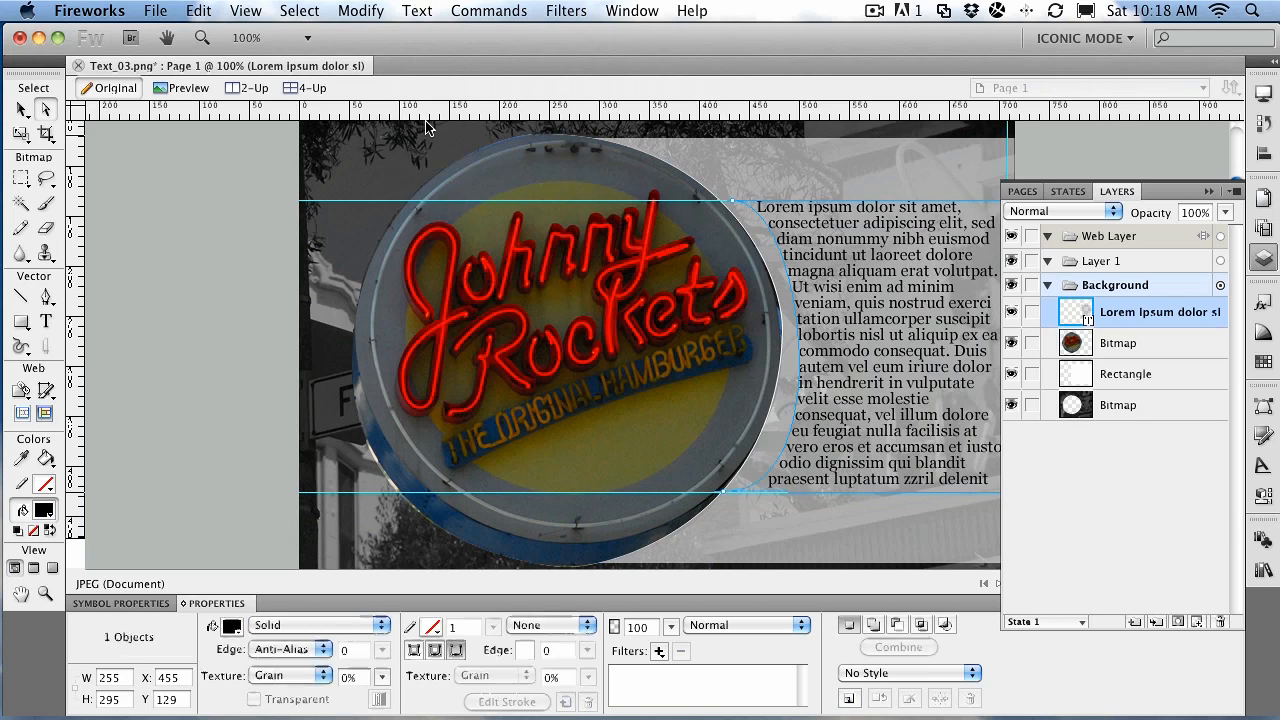
# Deselect the text, hide the rulers and guides, and collapse the layer list to clear the view of the layout.
pyautogui.click(788, 535)
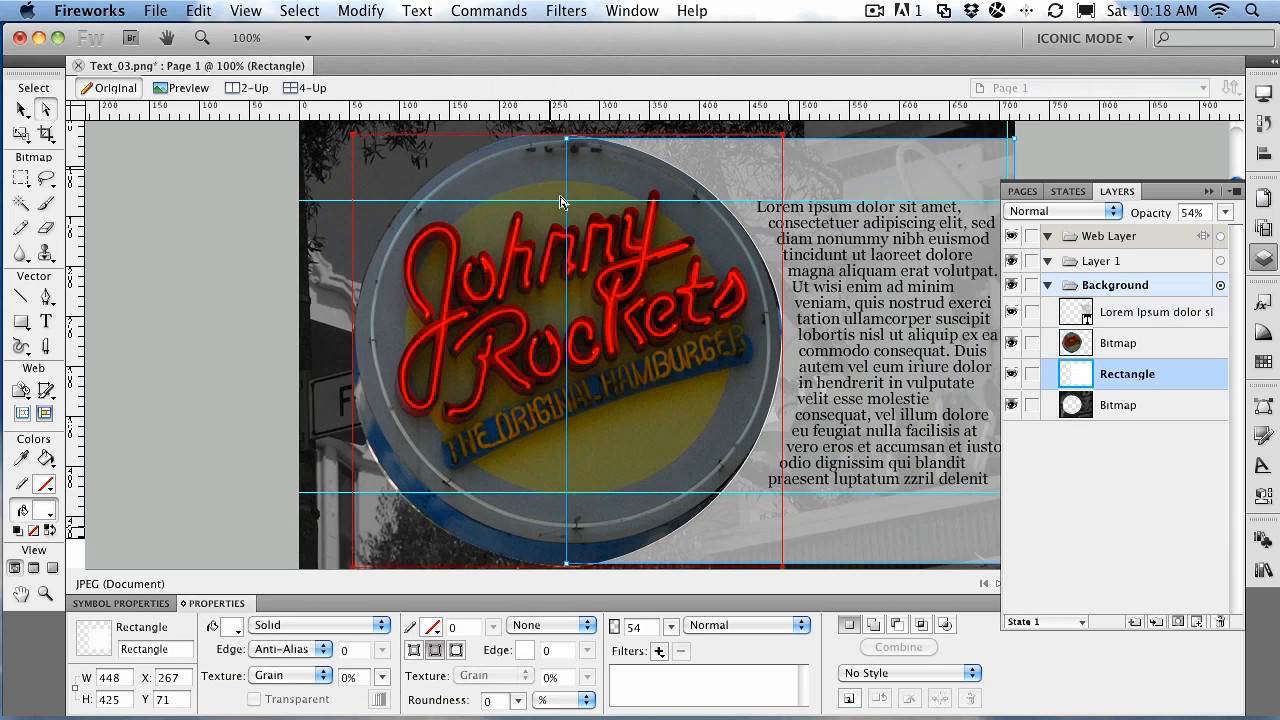
pyautogui.click(372, 12)
pyautogui.moveTo(248, 11)
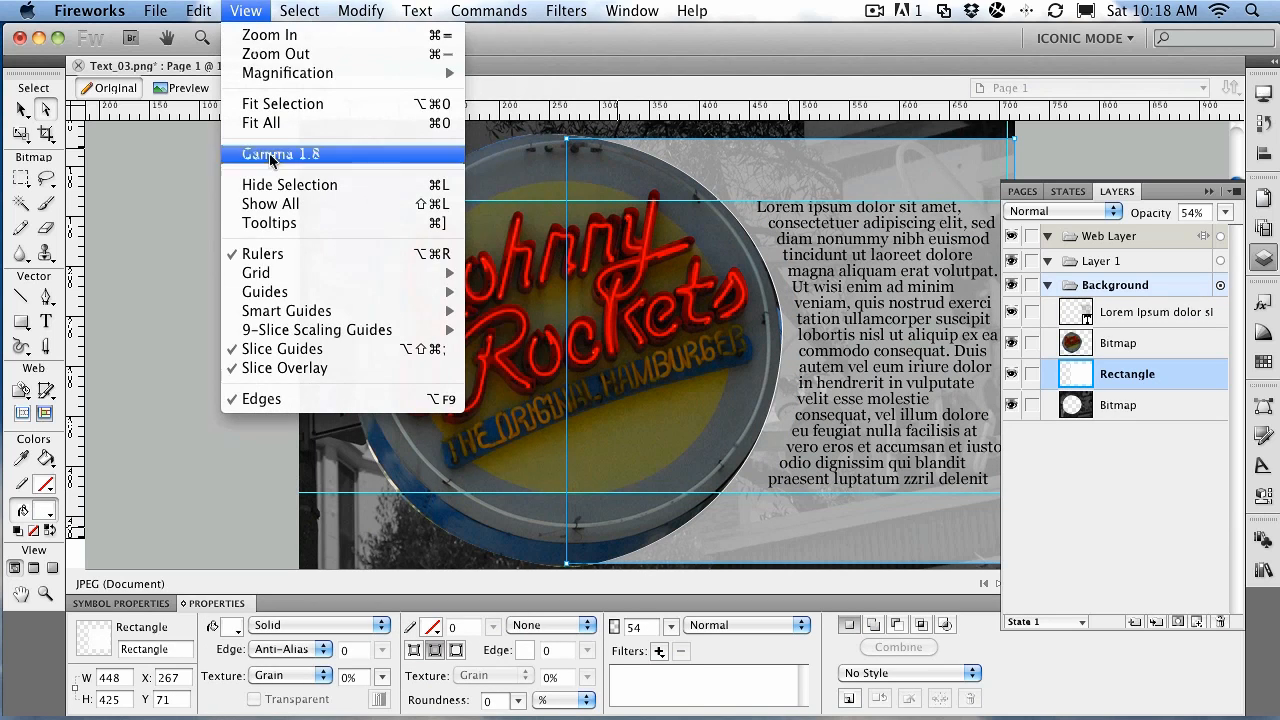
pyautogui.click(273, 255)
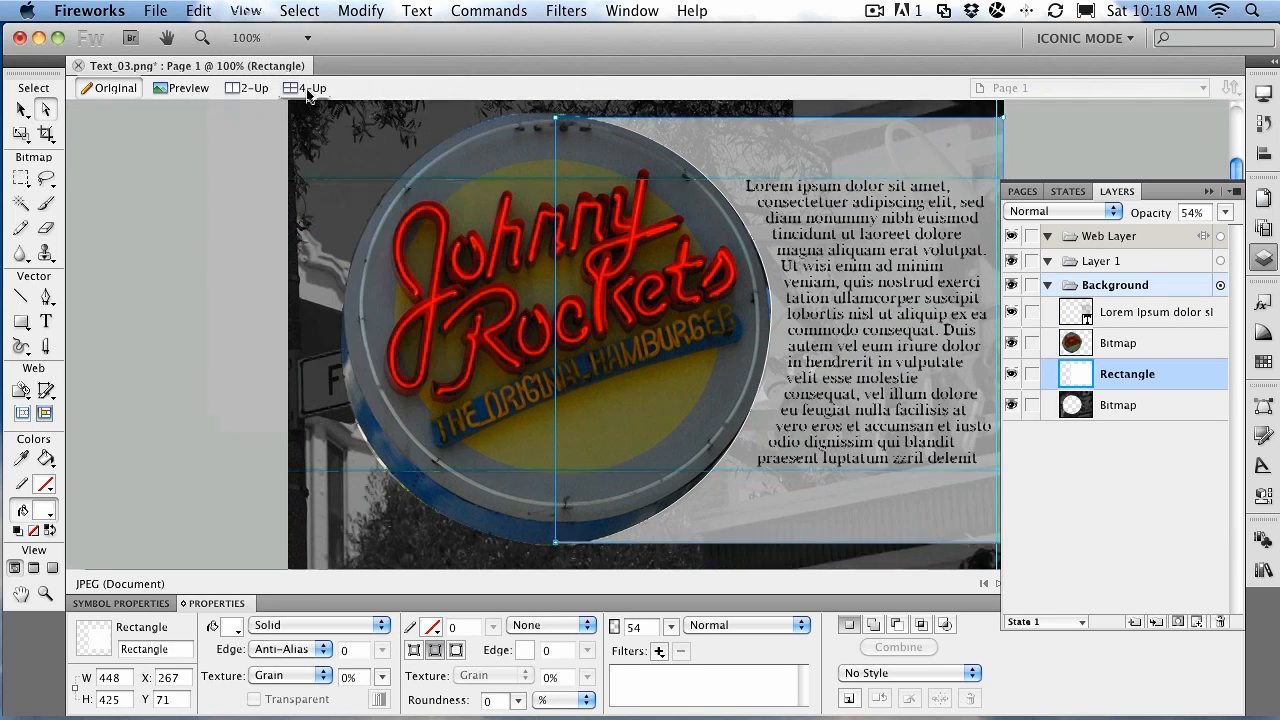
pyautogui.click(246, 11)
pyautogui.moveTo(265, 291)
pyautogui.click(500, 292)
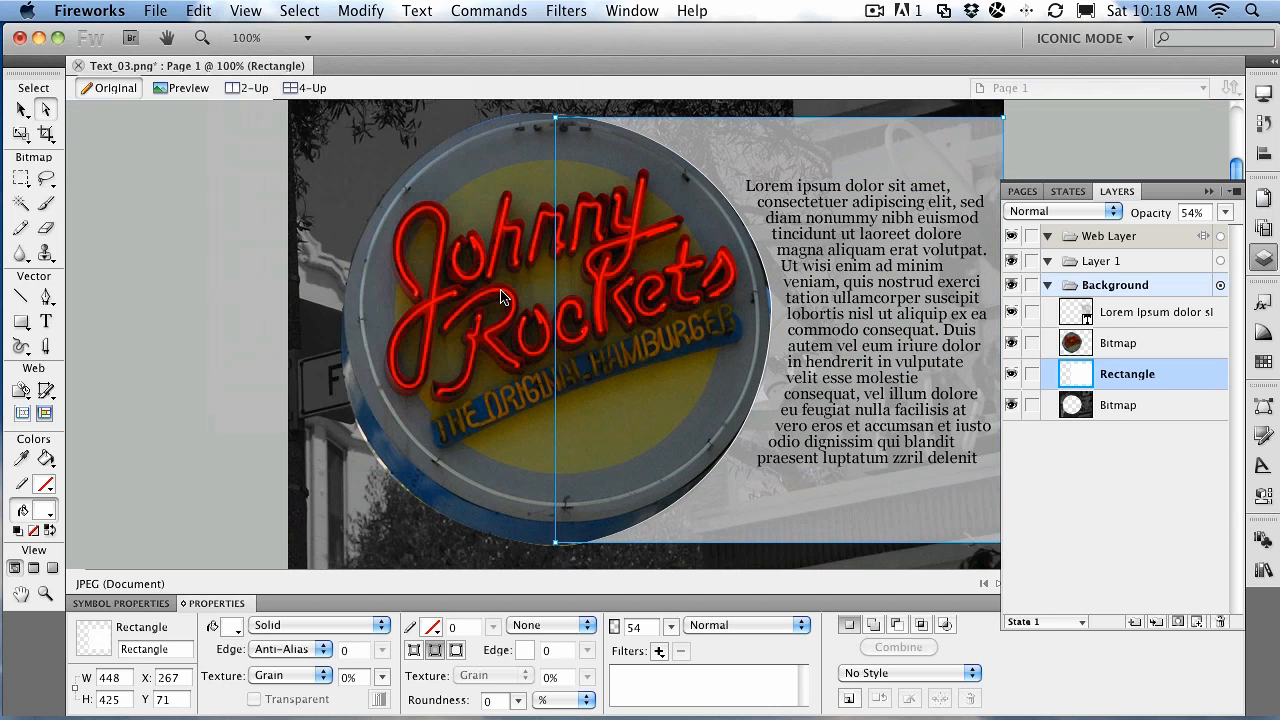
pyautogui.click(1209, 191)
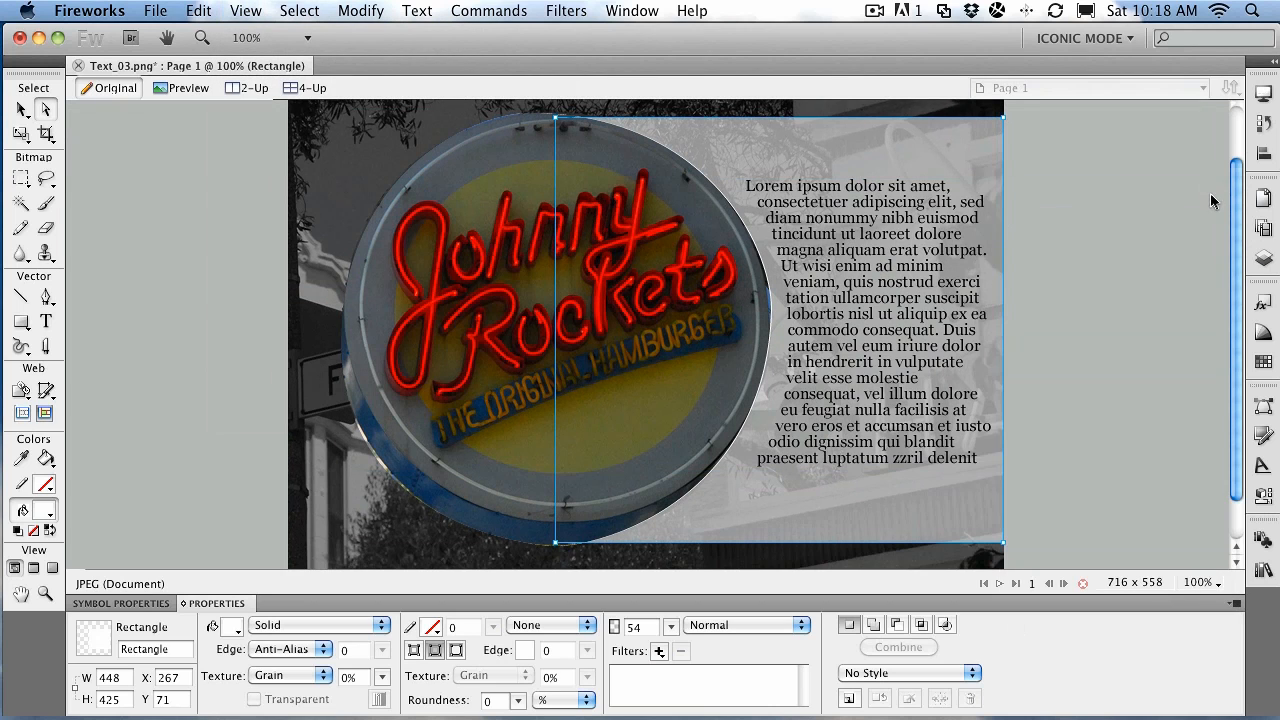
# Select all the text inside the curved shape and reduce its font size to 13.
pyautogui.doubleClick(862, 302)
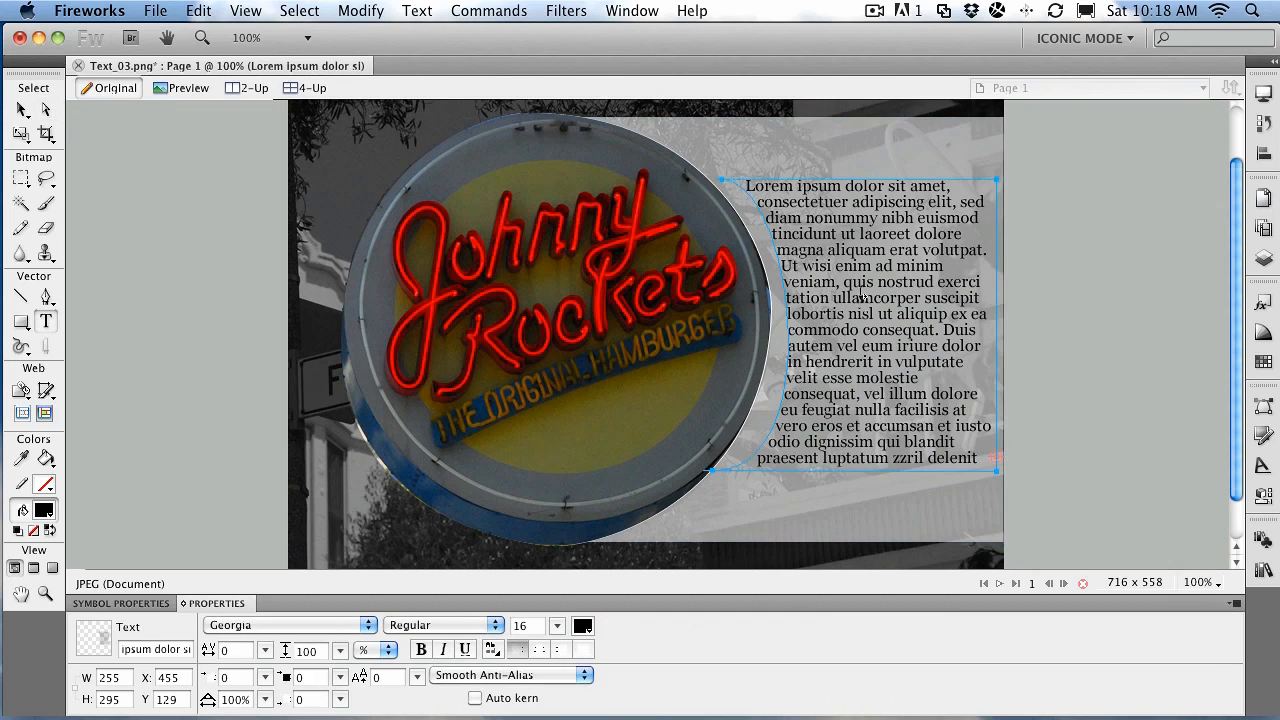
pyautogui.doubleClick(862, 300)
pyautogui.moveTo(747, 187); pyautogui.dragTo(986, 470)
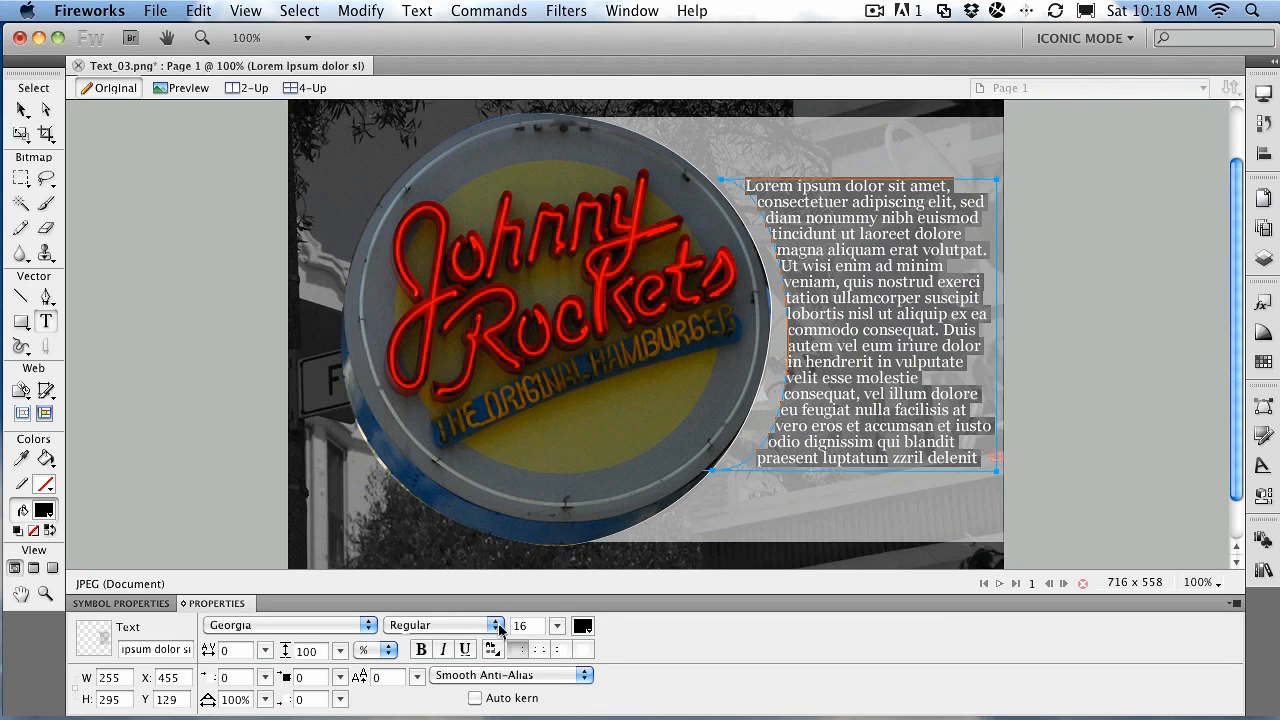
pyautogui.click(557, 626)
pyautogui.moveTo(557, 628); pyautogui.dragTo(558, 629)
pyautogui.click(557, 628)
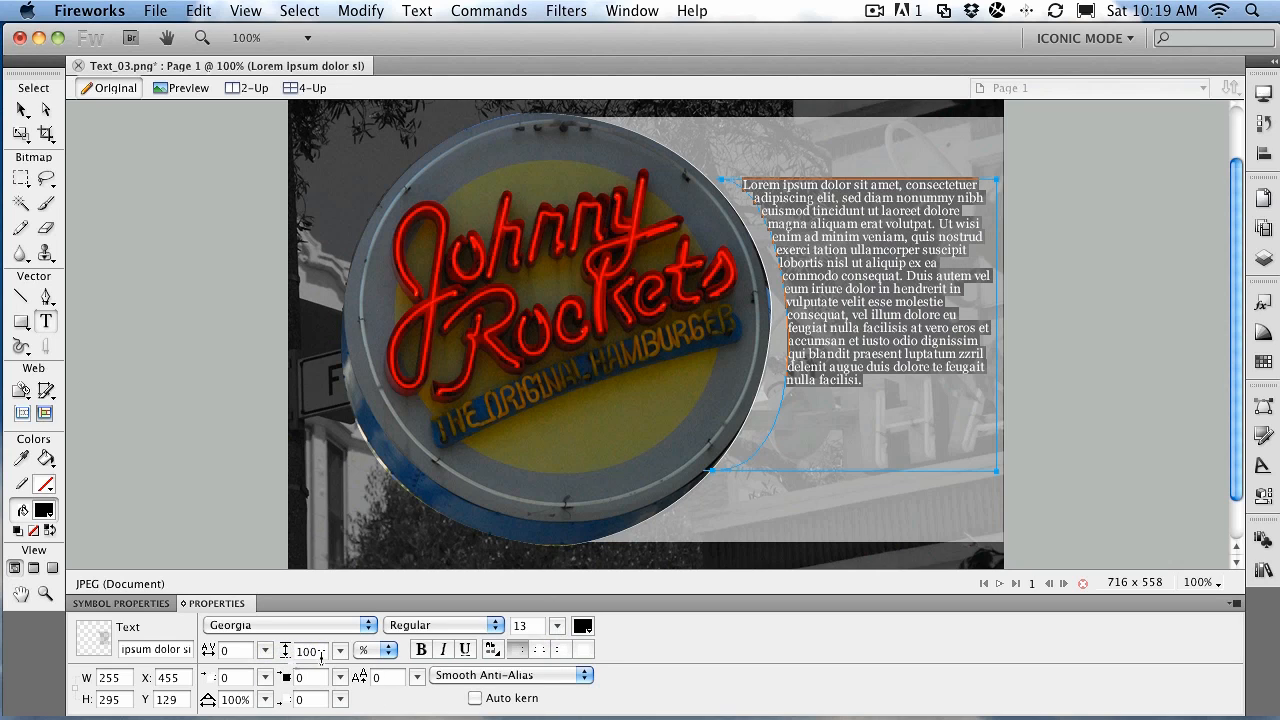
# Set the leading of the selected Lorem ipsum text to 146% and deselect the text block.
pyautogui.moveTo(342, 653)
pyautogui.mouseDown()
pyautogui.moveTo(340, 637)
pyautogui.moveTo(341, 652)
pyautogui.mouseUp()
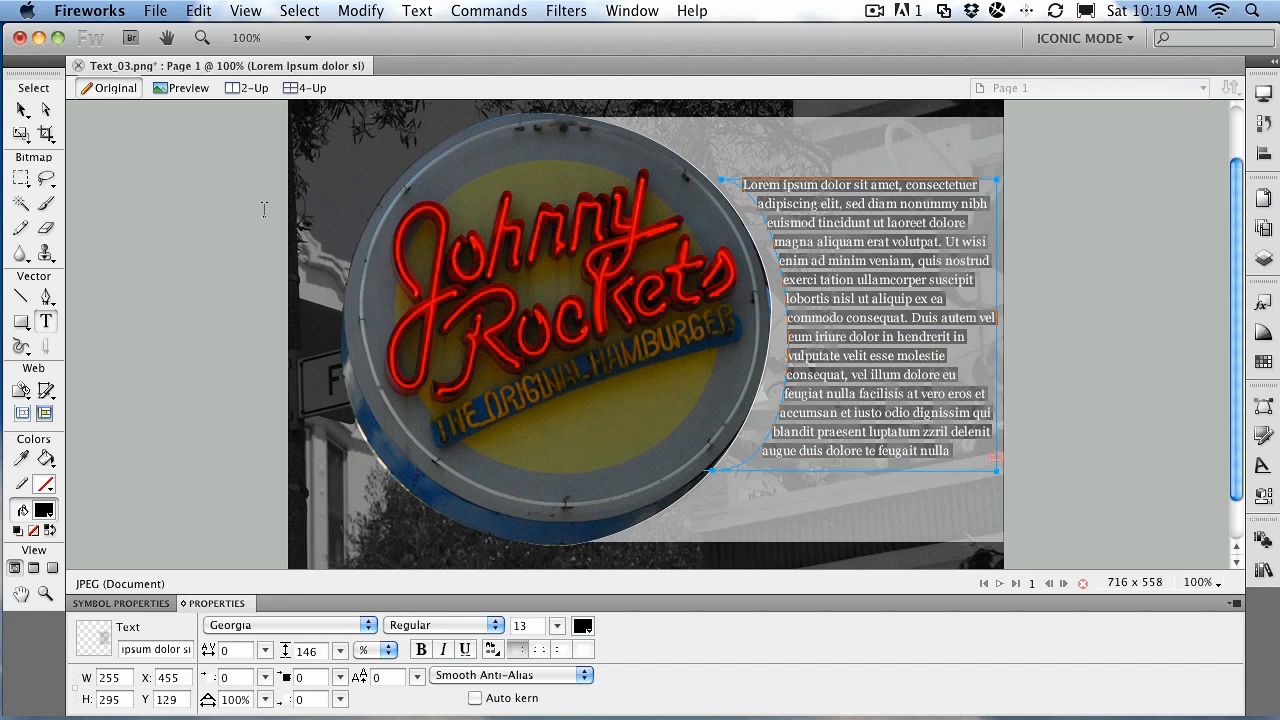
pyautogui.click(22, 110)
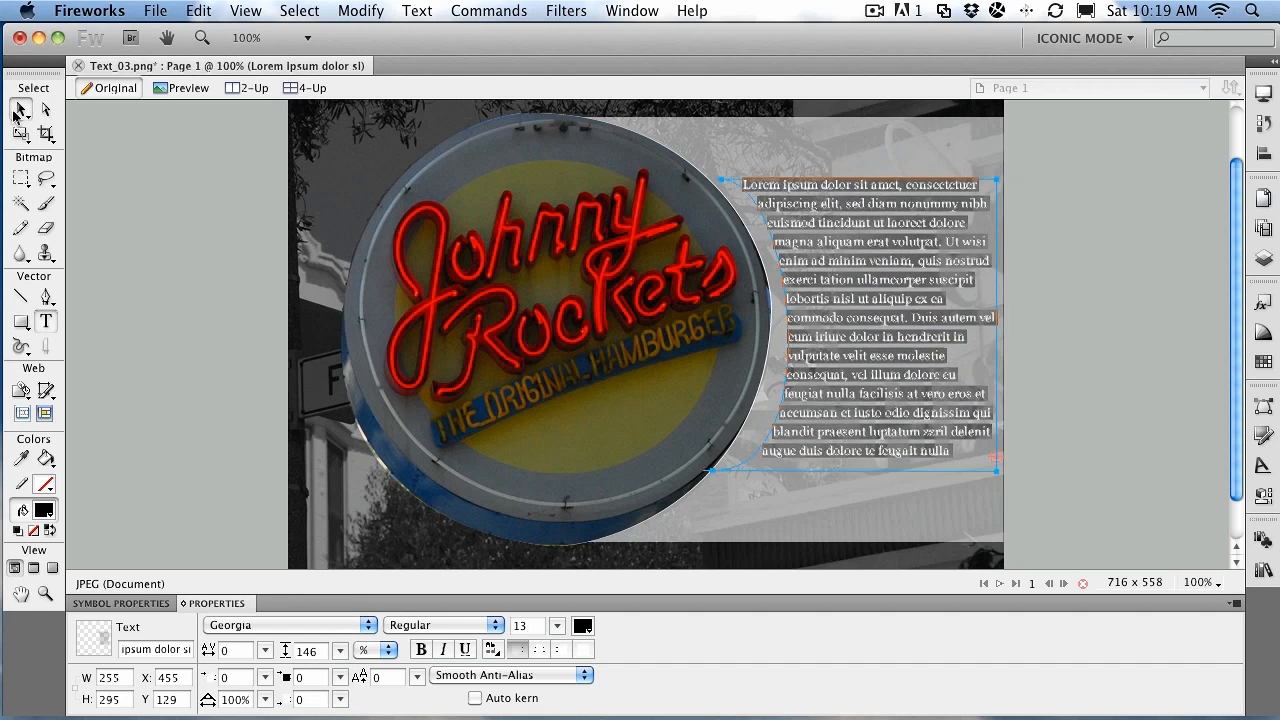
pyautogui.click(160, 203)
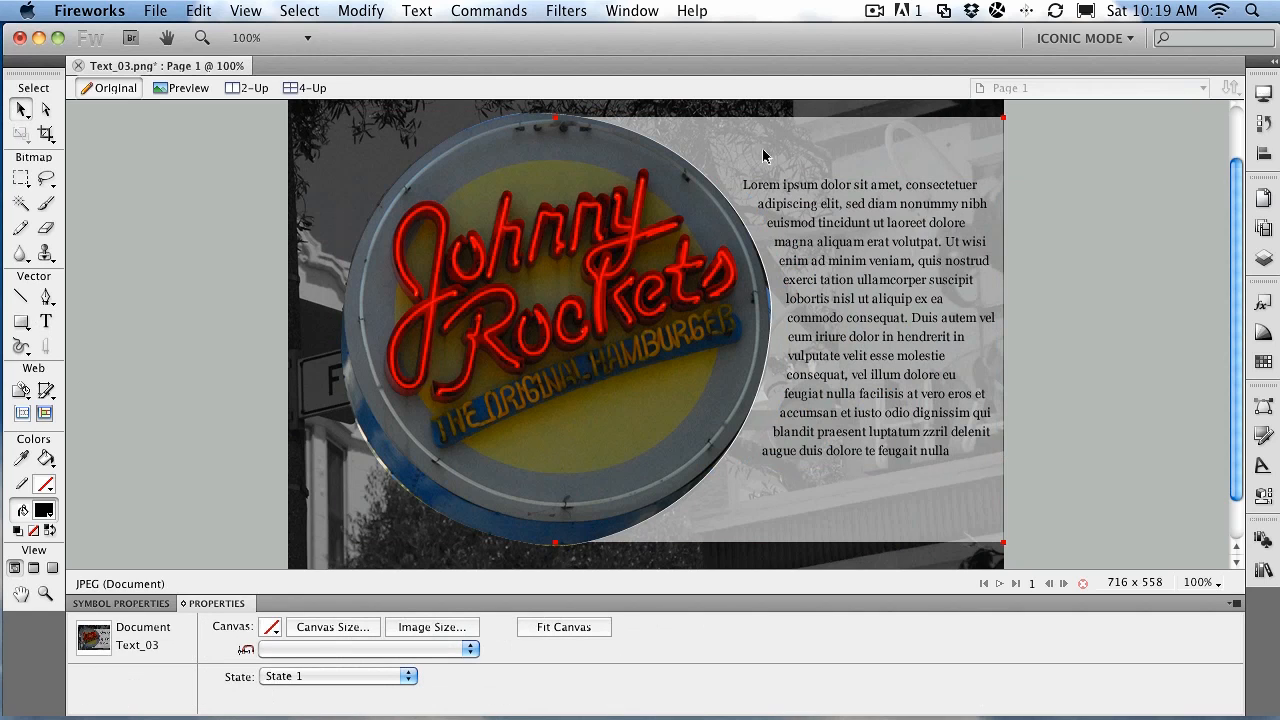
# Select the wrapped text block and check which path commands, such as Detach from Path, are available for it.
pyautogui.click(826, 268)
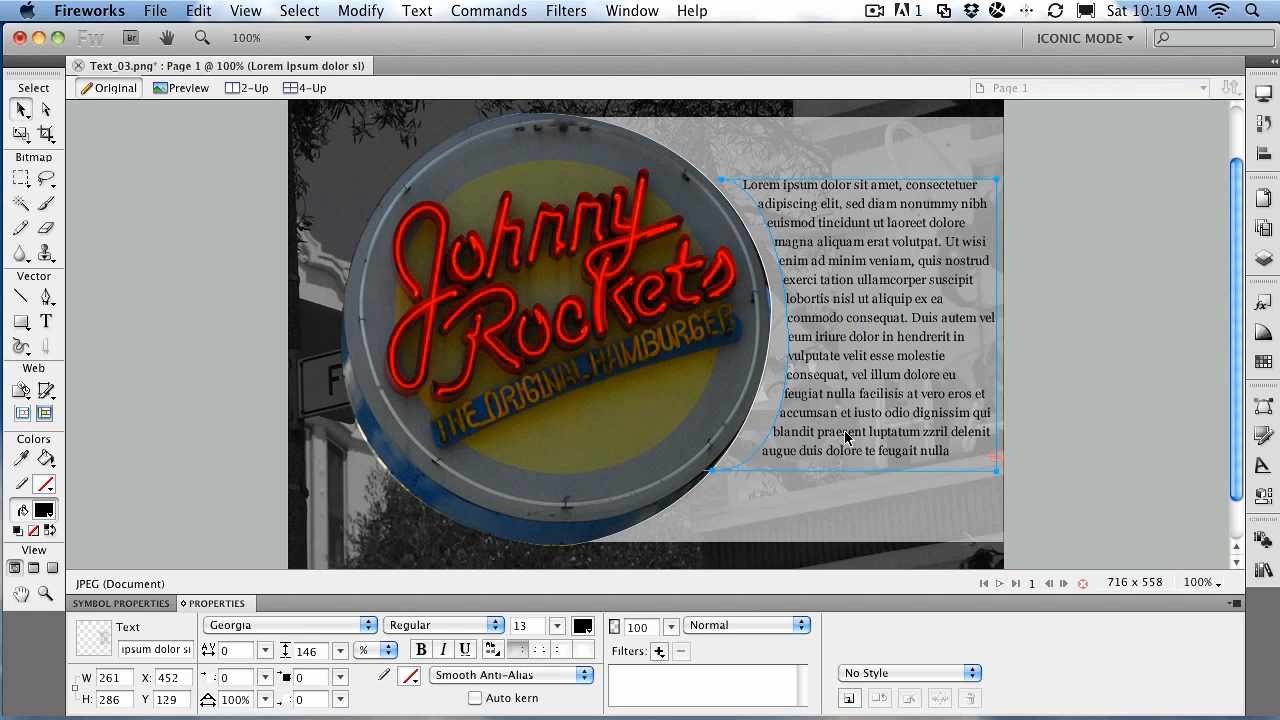
pyautogui.click(418, 12)
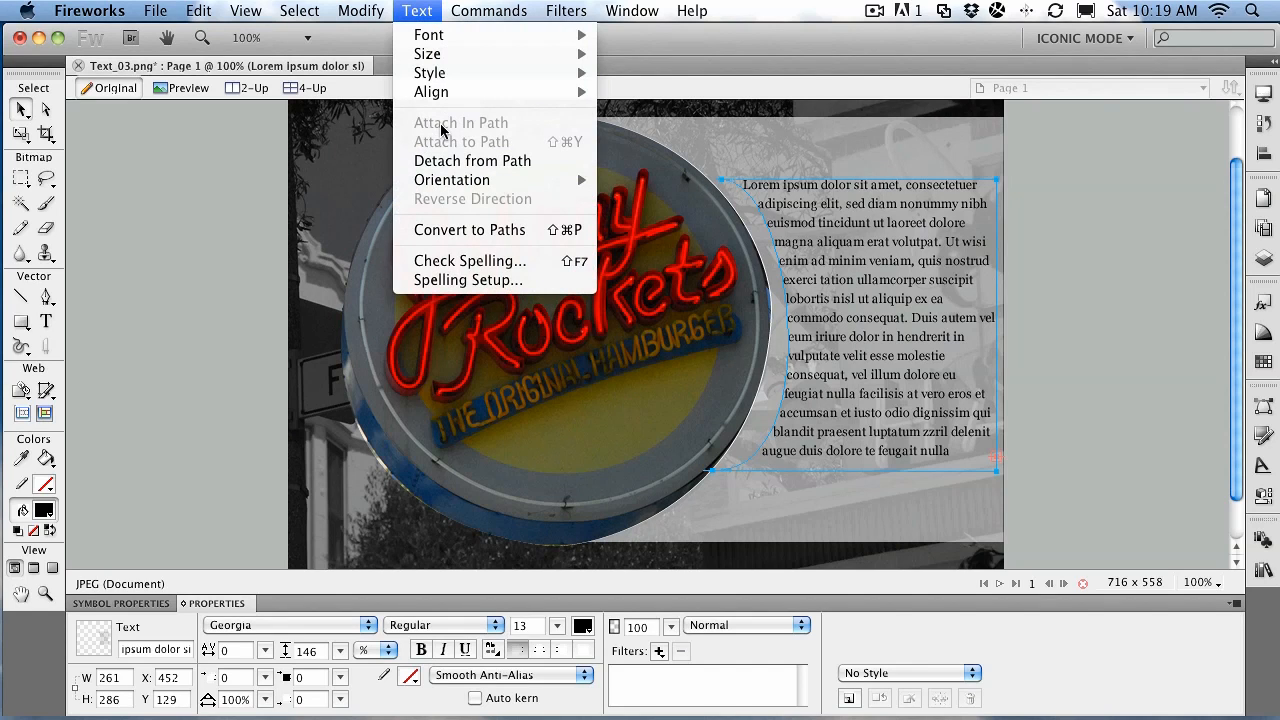
pyautogui.click(418, 11)
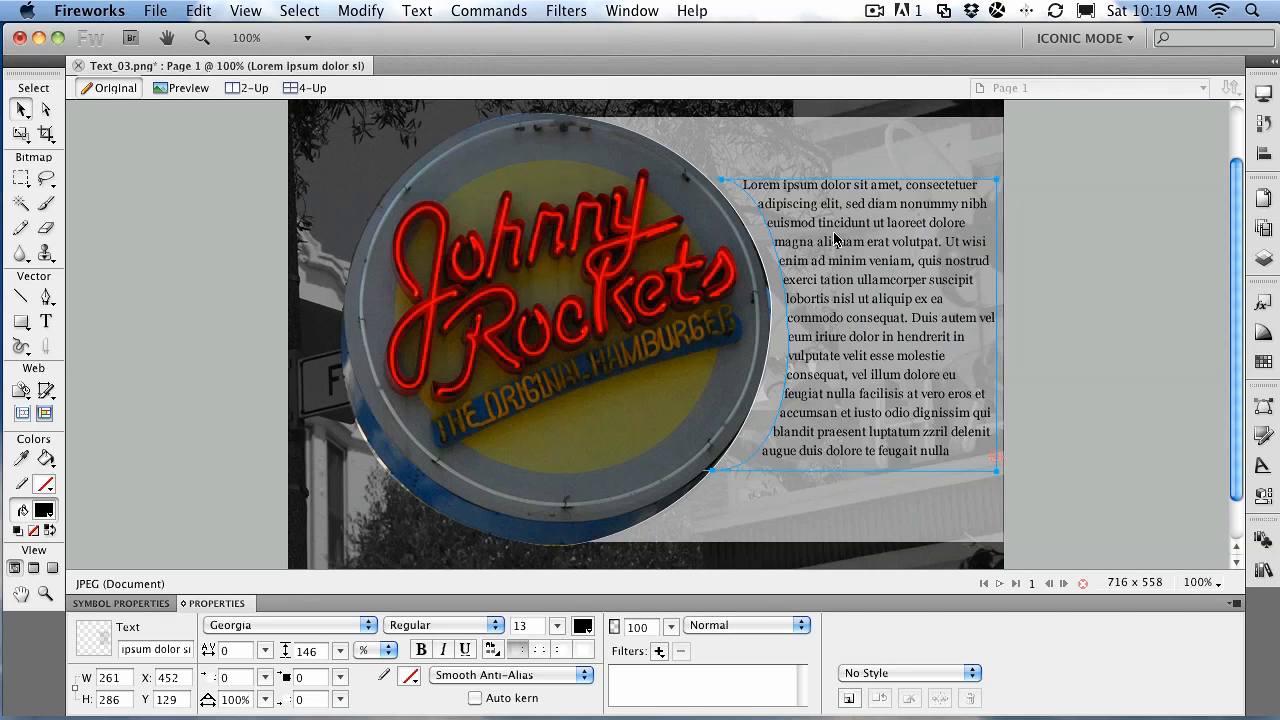